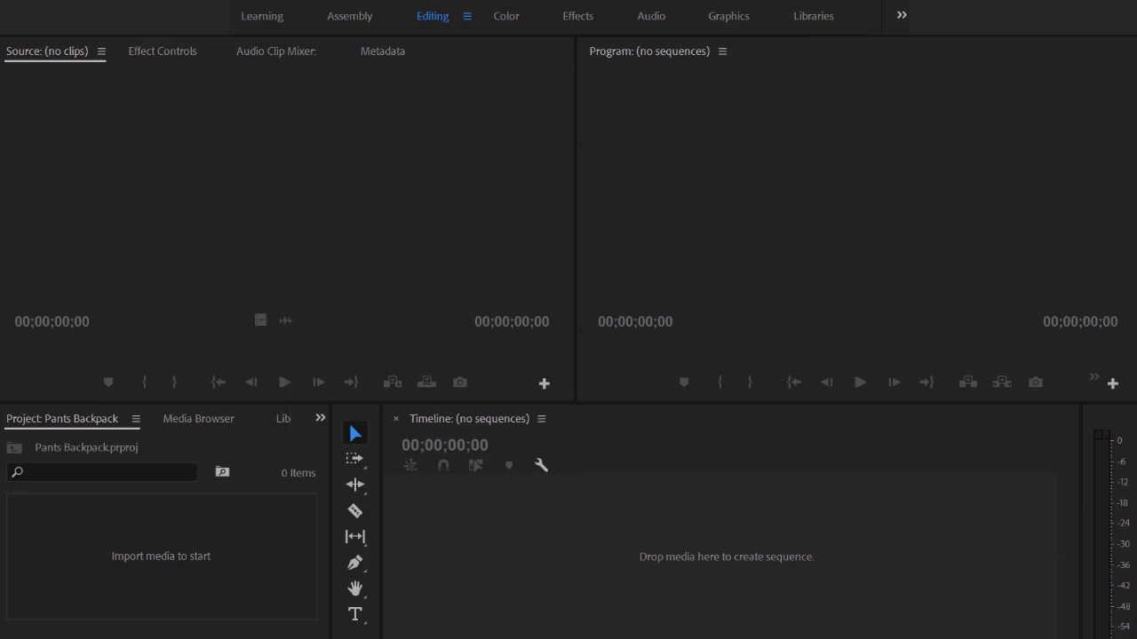
# Import the MP4 clips and the BackpackPants image from the Pants Pack folder on the D: drive into the project.
pyautogui.press('super+e')
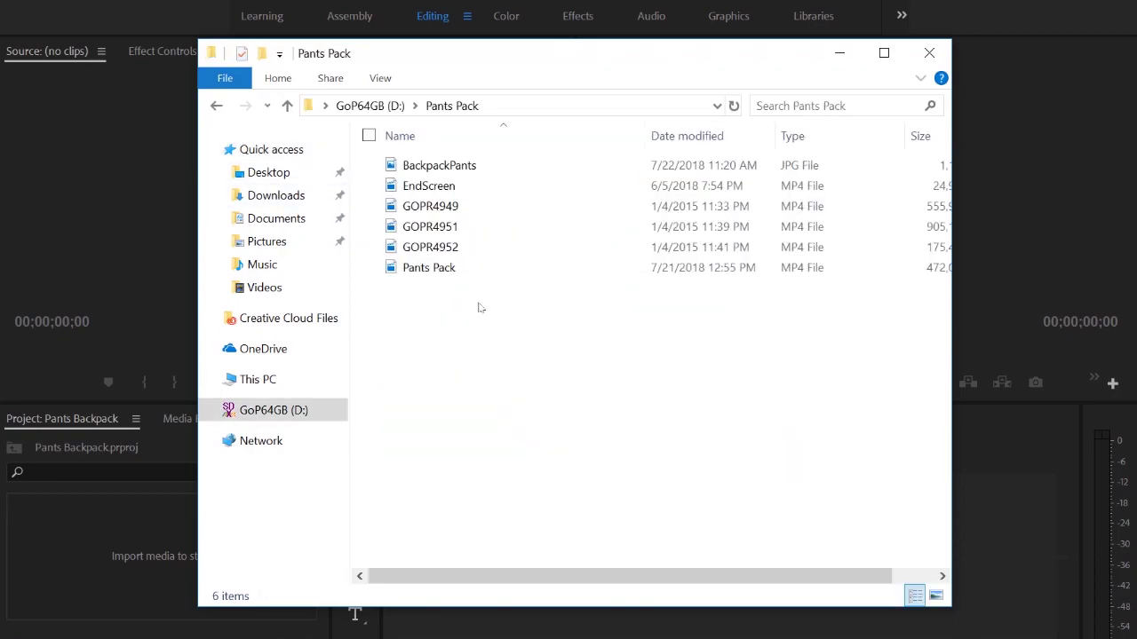
pyautogui.moveTo(420, 270); pyautogui.dragTo(66, 601)
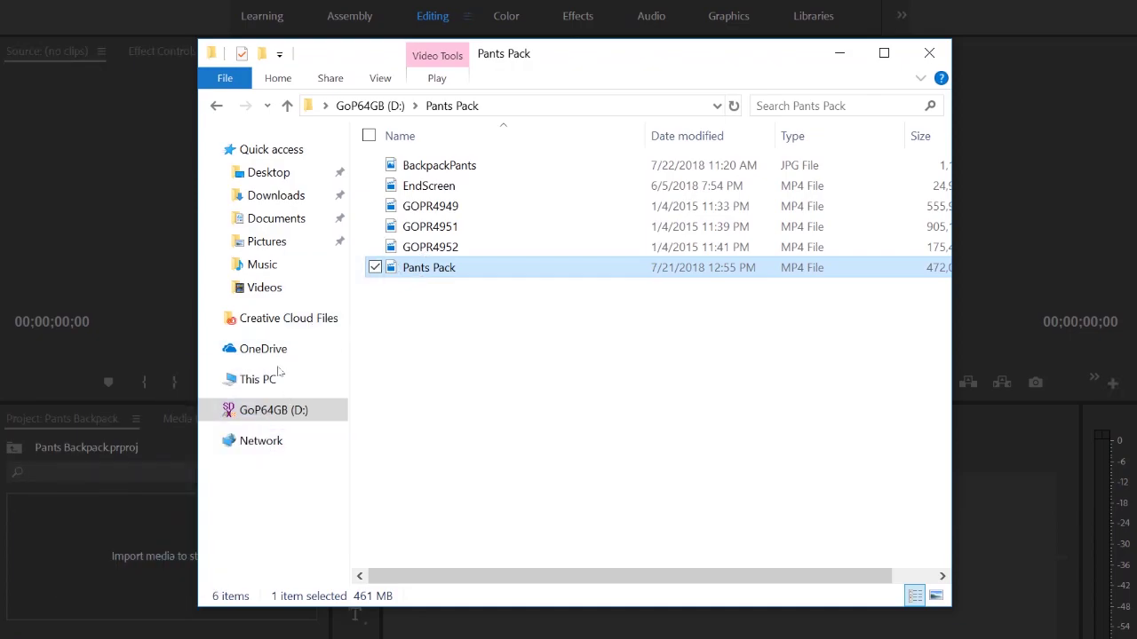
pyautogui.press('Up')
pyautogui.click(436, 343)
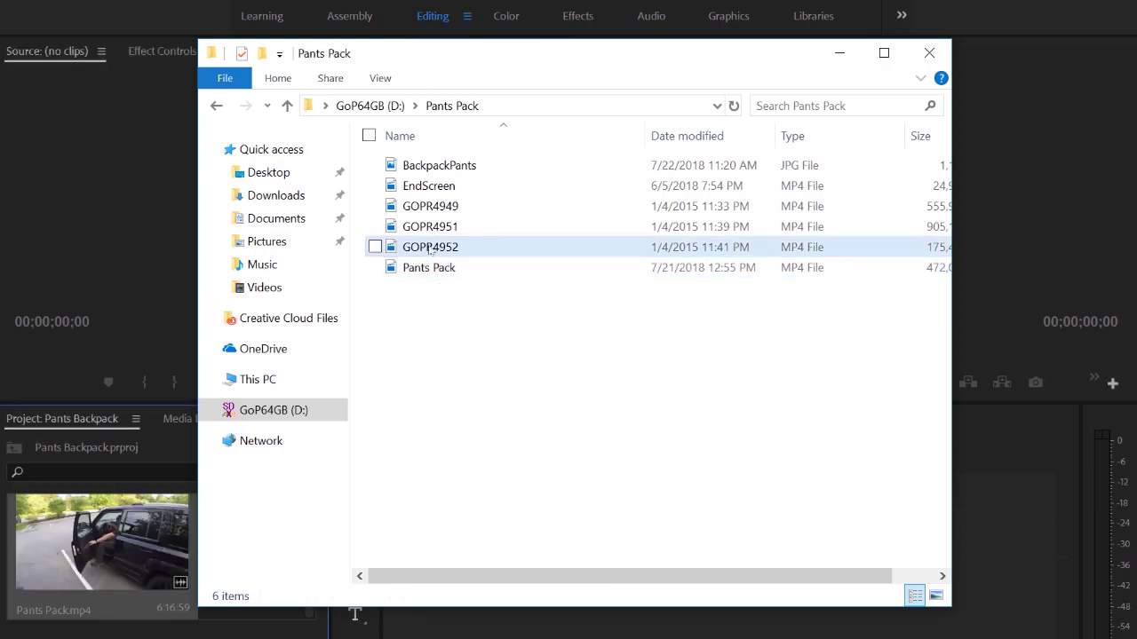
pyautogui.moveTo(429, 248); pyautogui.dragTo(177, 586)
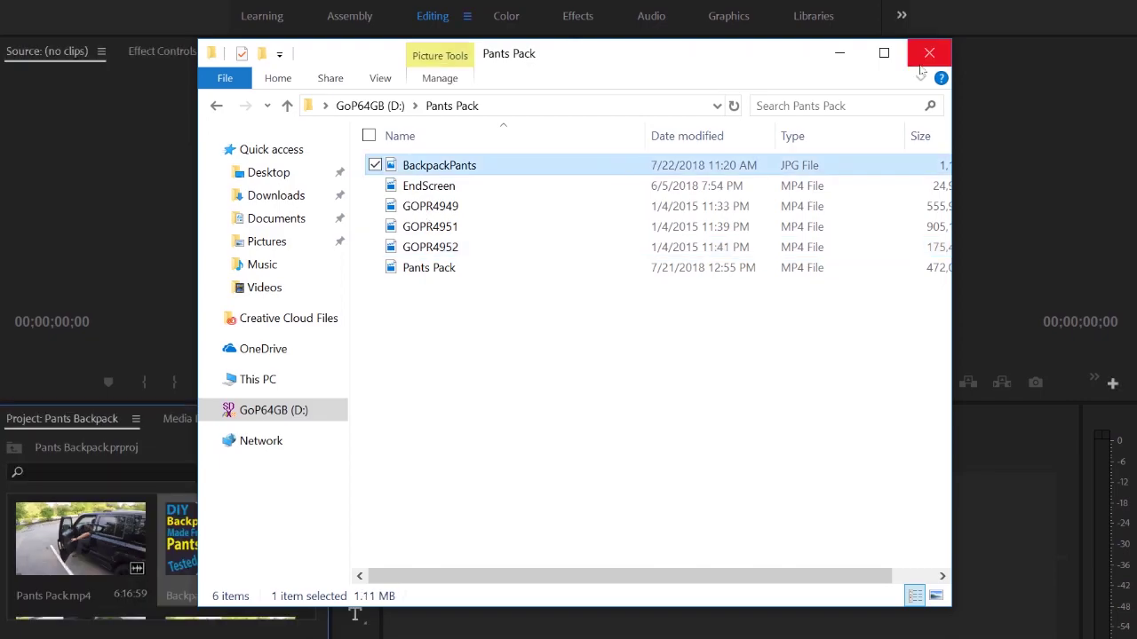
pyautogui.click(928, 53)
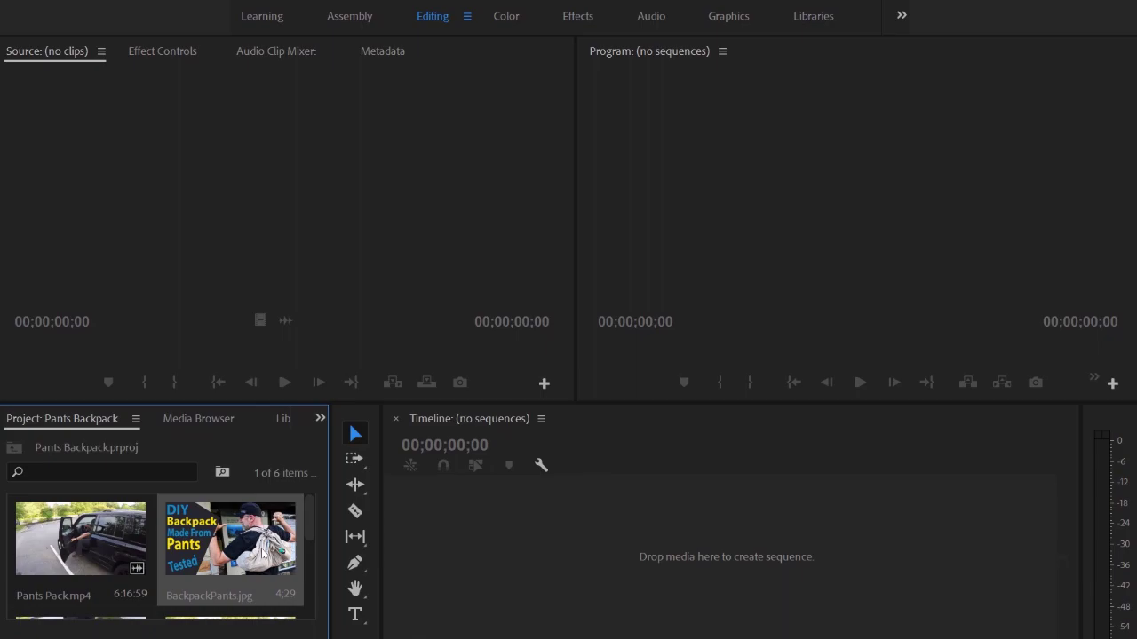
# Create a new sequence from the GOPR4949.MP4 clip in the empty timeline.
pyautogui.moveTo(310, 524); pyautogui.dragTo(455, 549)
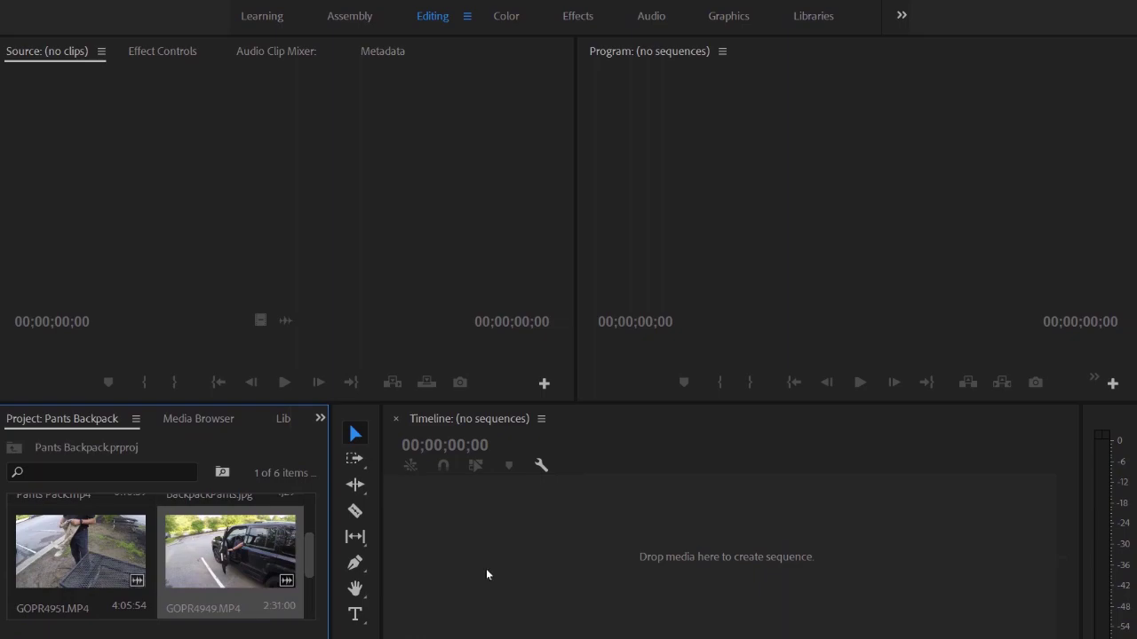
pyautogui.moveTo(486, 568); pyautogui.dragTo(486, 569)
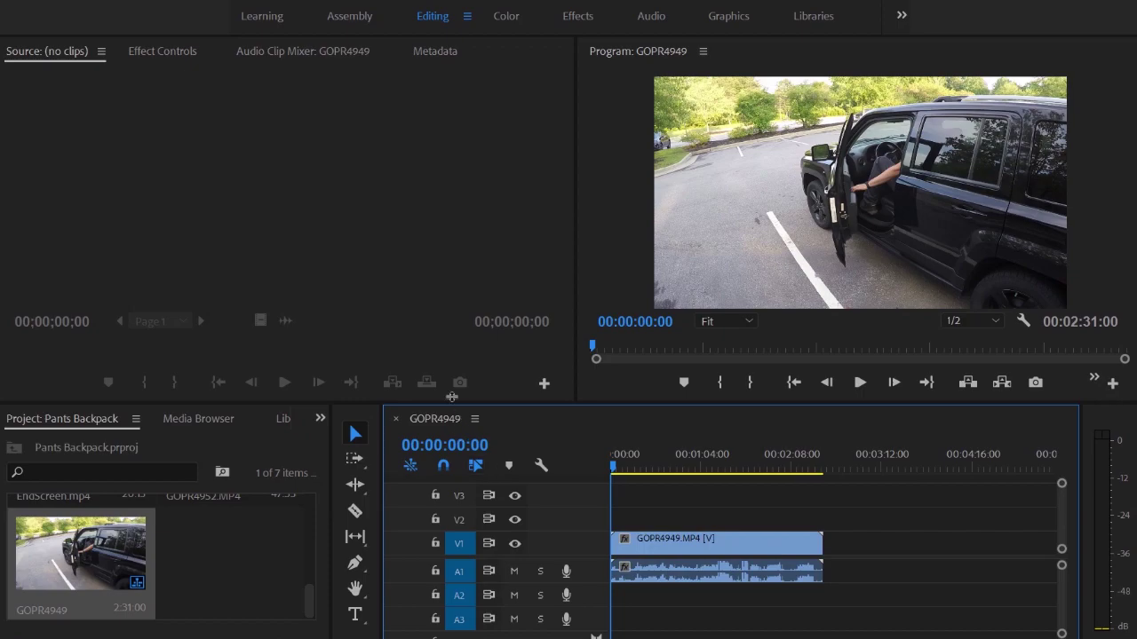
# Enlarge the timeline area and increase the height of the Video 1 and Audio 1 tracks.
pyautogui.moveTo(443, 392); pyautogui.dragTo(394, 339)
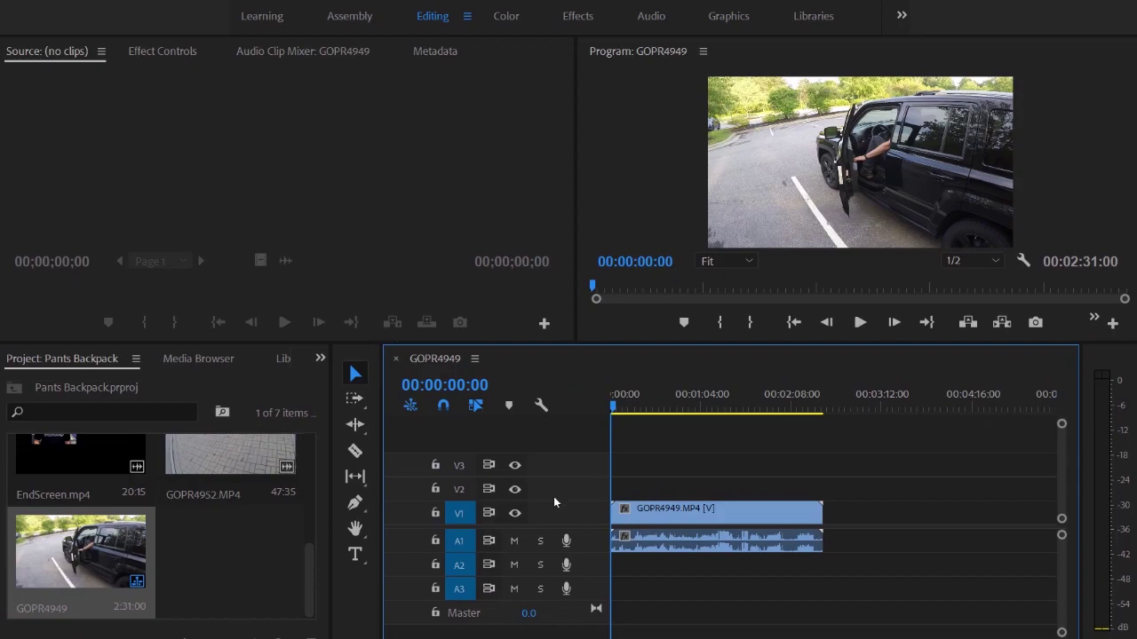
pyautogui.moveTo(547, 499); pyautogui.dragTo(545, 467)
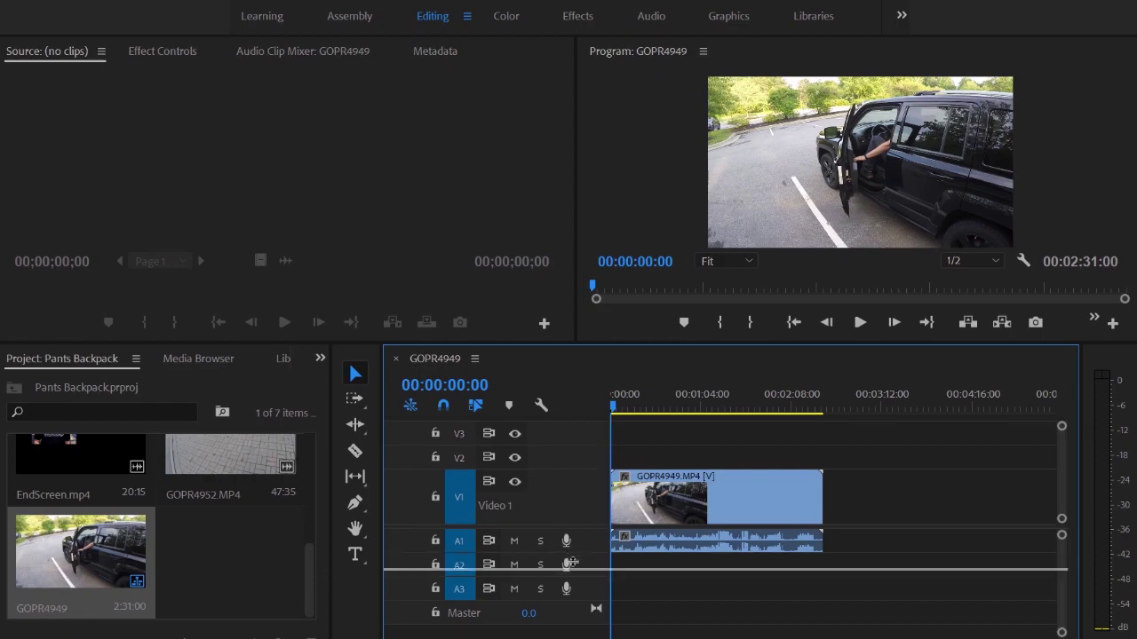
pyautogui.doubleClick(515, 543)
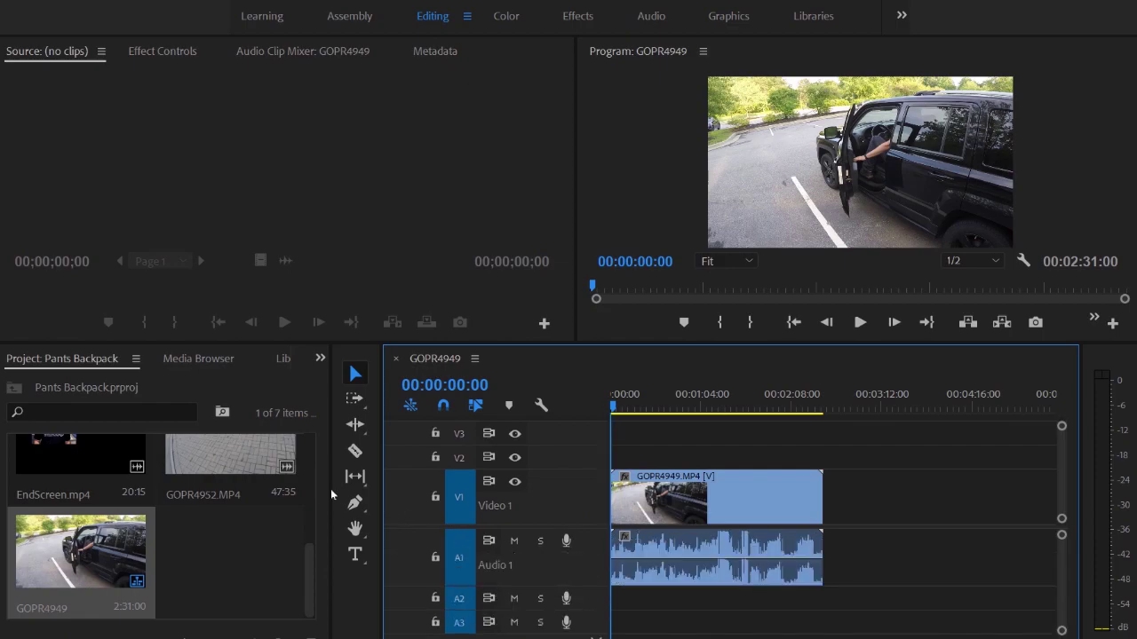
pyautogui.moveTo(323, 485); pyautogui.dragTo(218, 492)
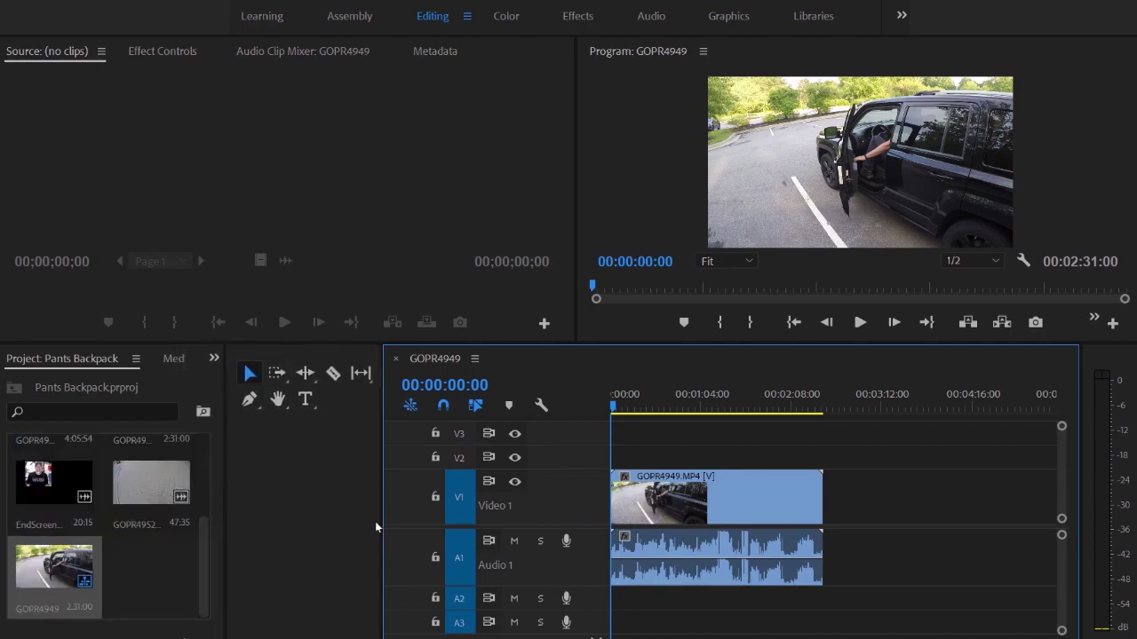
pyautogui.moveTo(377, 516); pyautogui.dragTo(282, 535)
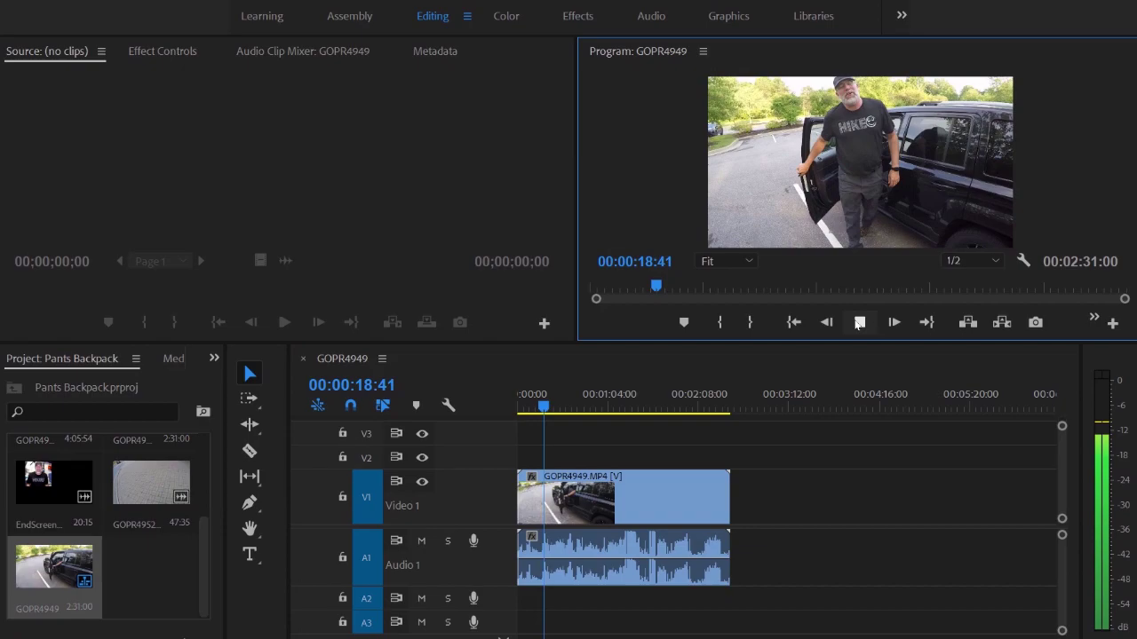
# Stop playback and split the GOPR4949 clip with the Razor tool at 00:00:16:17, just before the man steps out.
pyautogui.click(858, 323)
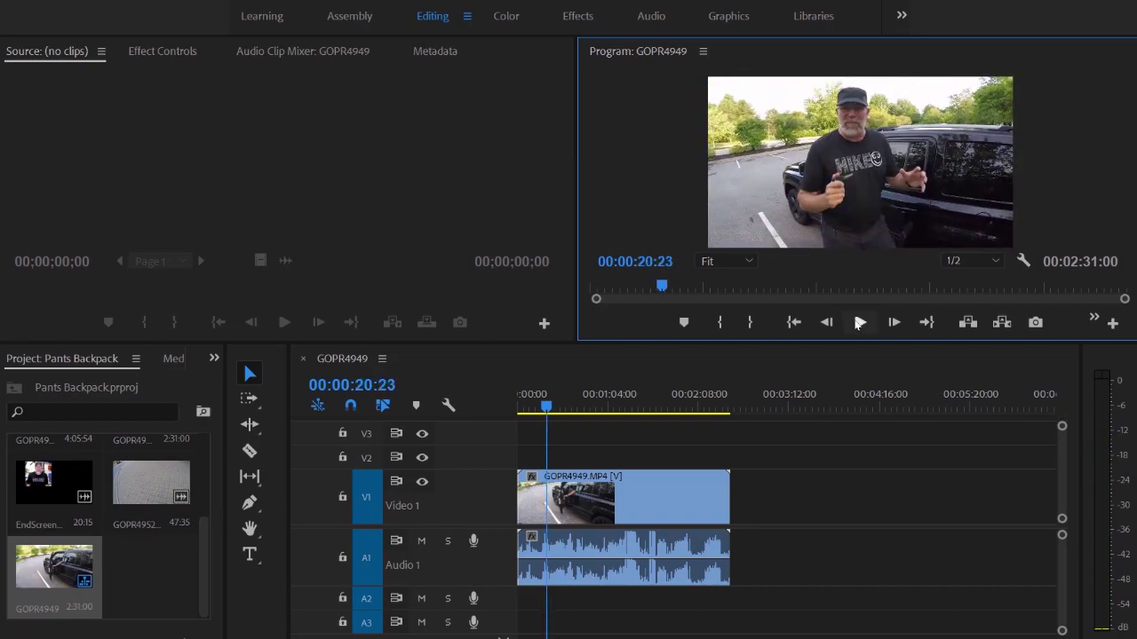
pyautogui.moveTo(550, 407); pyautogui.dragTo(540, 408)
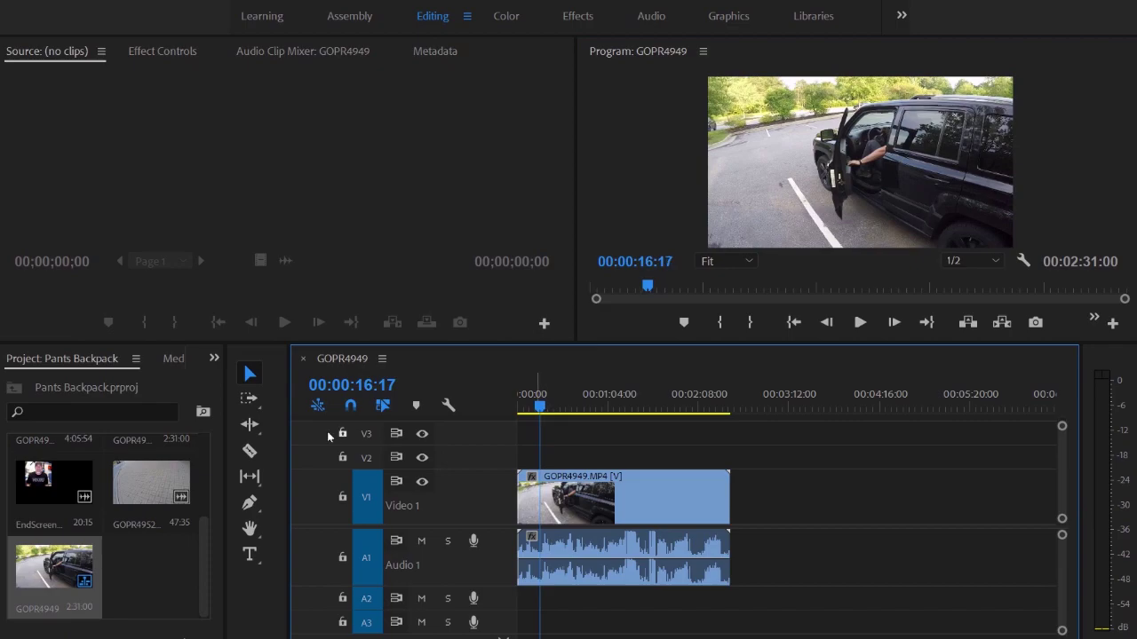
pyautogui.click(249, 451)
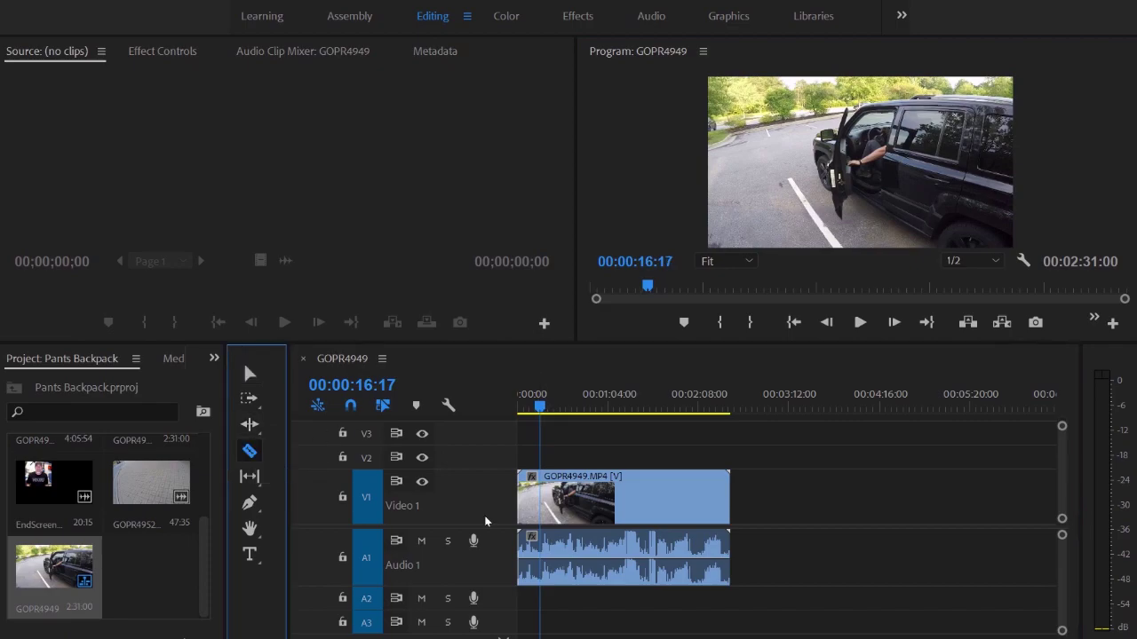
pyautogui.click(540, 513)
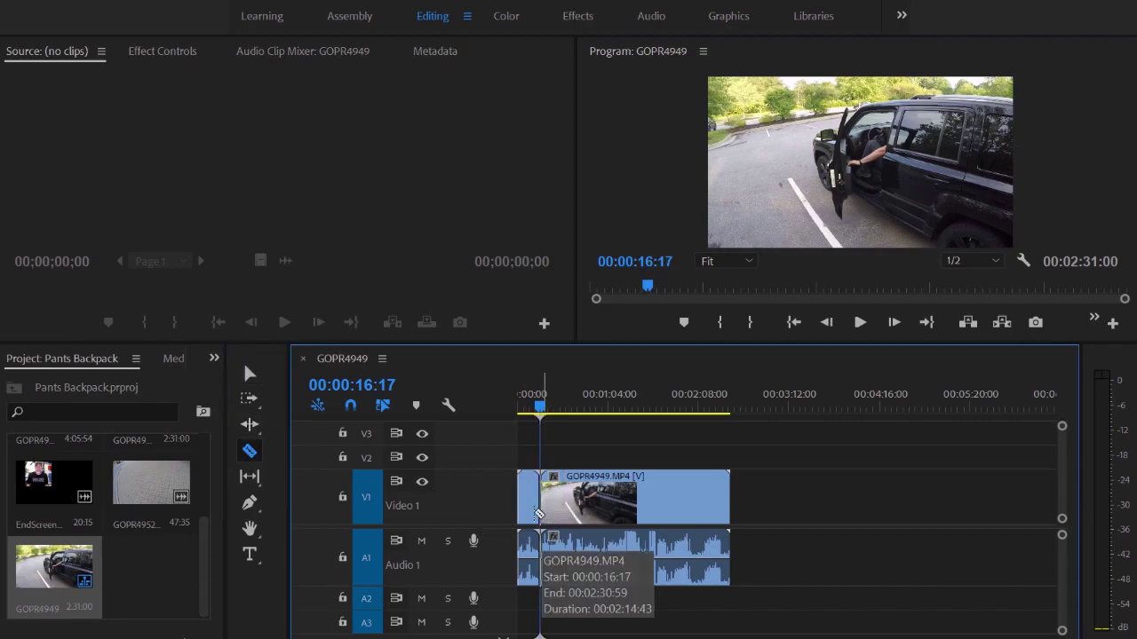
# Delete the segment before the cut and move the remaining GOPR4949 clip to the start of the sequence.
pyautogui.click(249, 374)
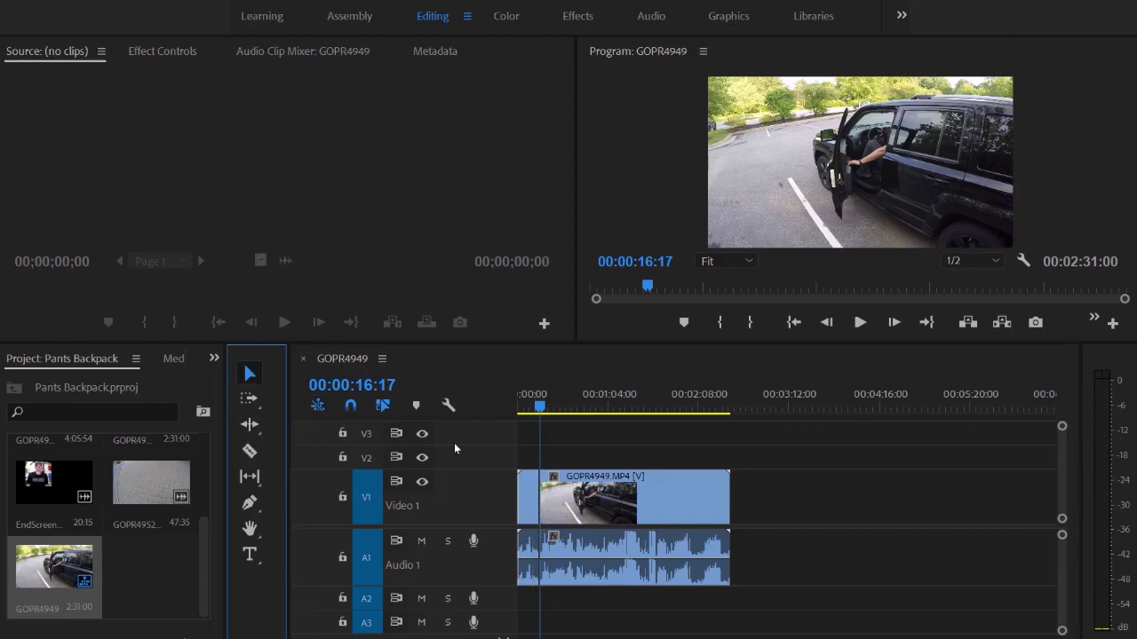
pyautogui.click(526, 491)
pyautogui.press('Delete')
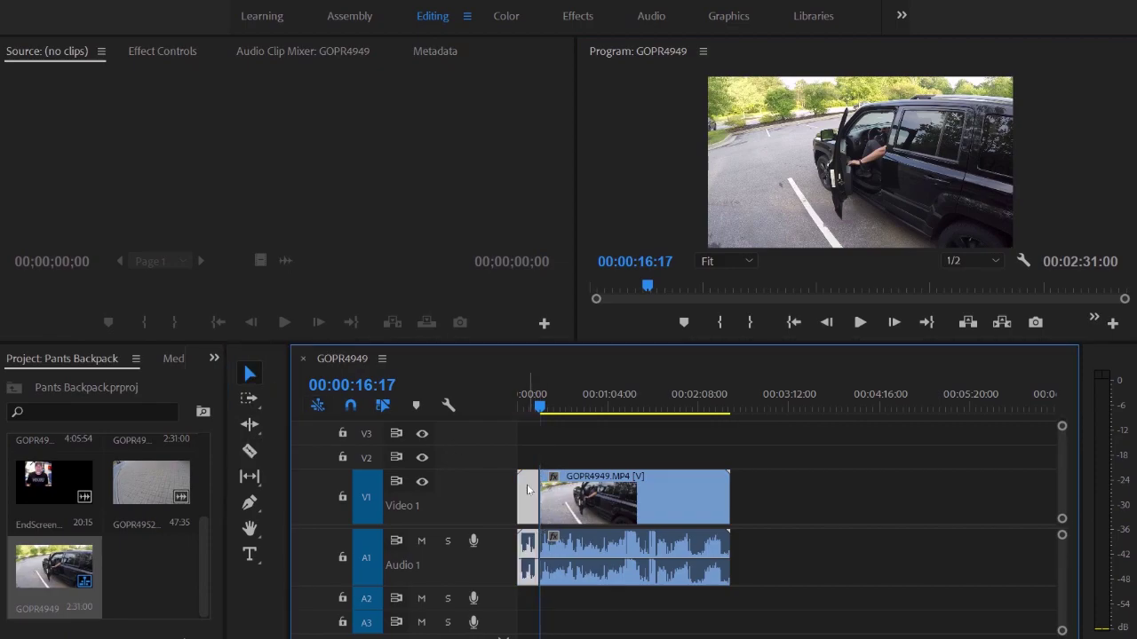
pyautogui.moveTo(611, 512); pyautogui.dragTo(584, 516)
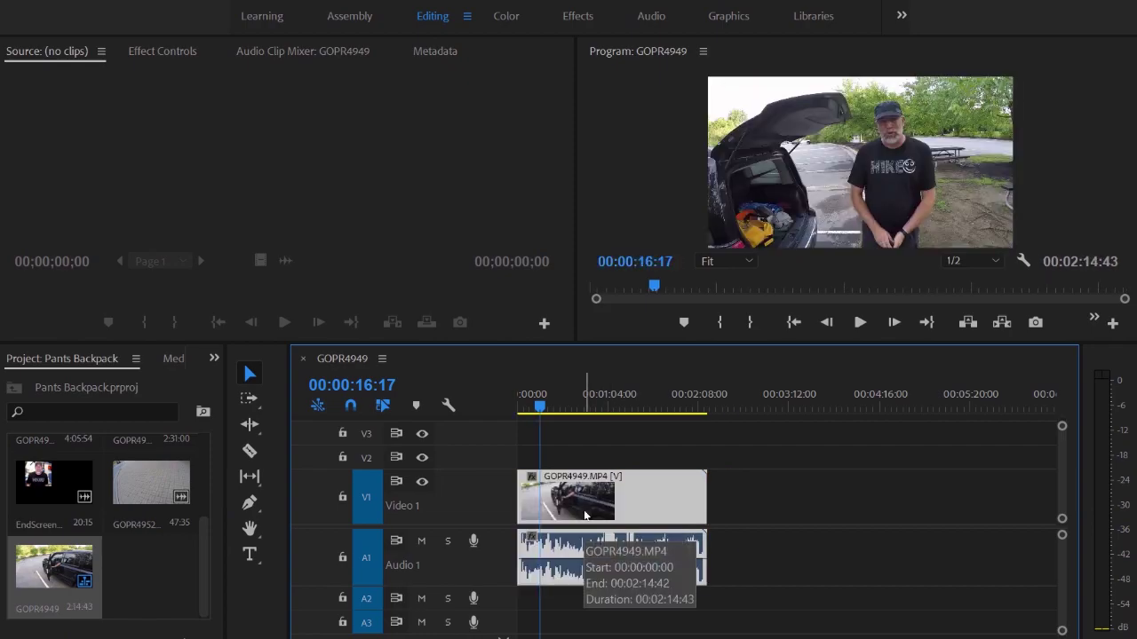
# Play the sequence to 00:00:20:18, split the GOPR4949 clip there with the Razor tool and delete everything after the cut.
pyautogui.click(859, 323)
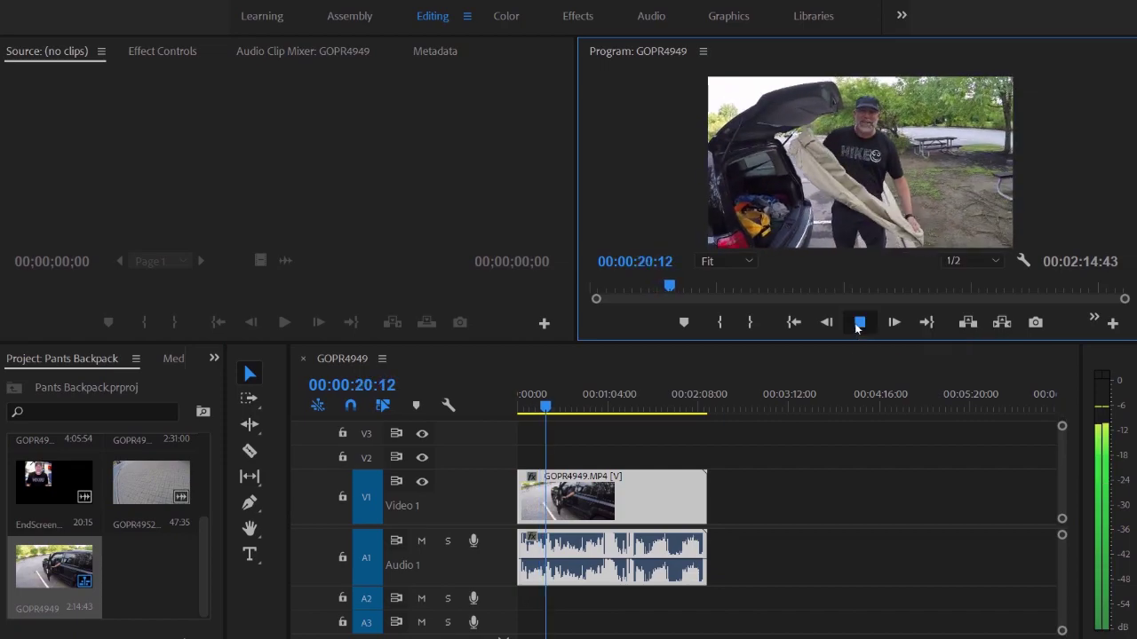
pyautogui.click(859, 323)
pyautogui.click(251, 452)
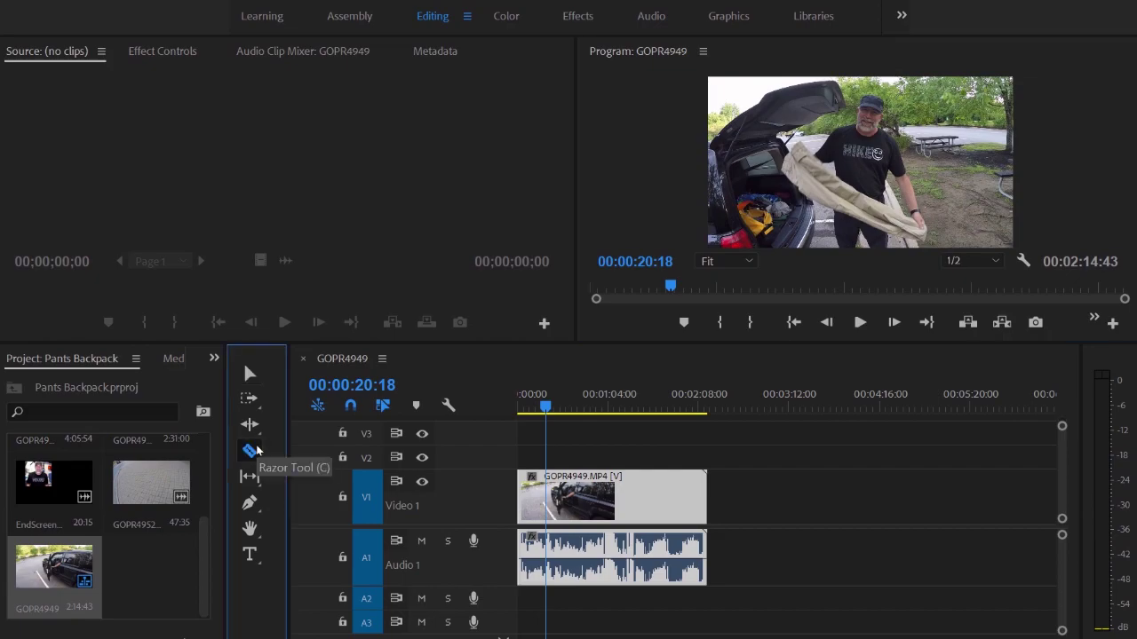
pyautogui.click(547, 508)
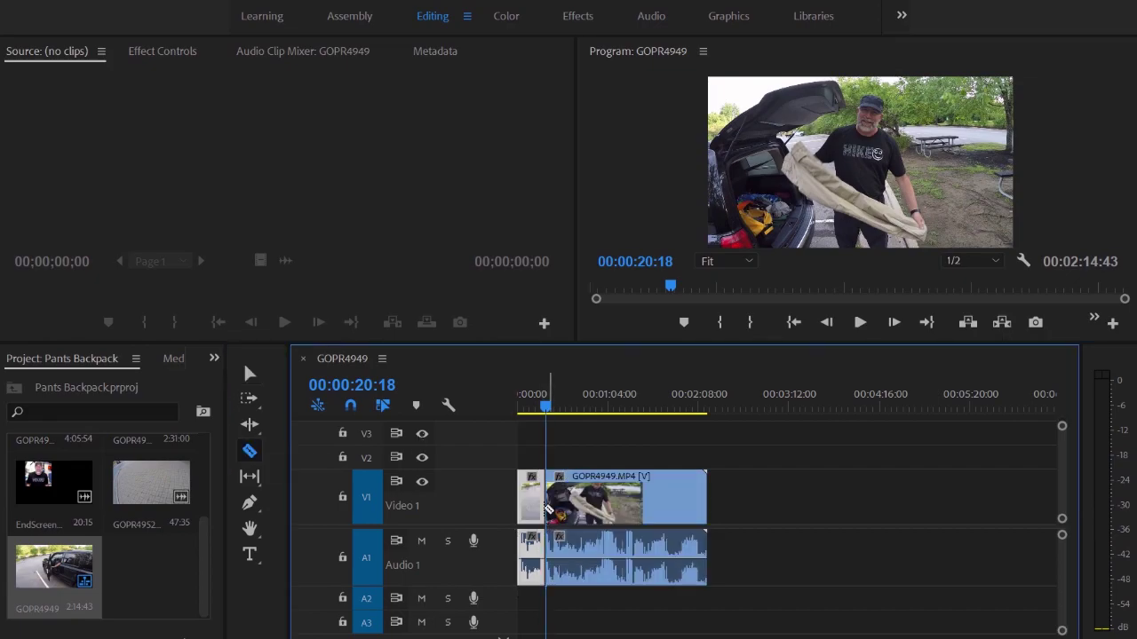
pyautogui.click(251, 377)
pyautogui.click(622, 502)
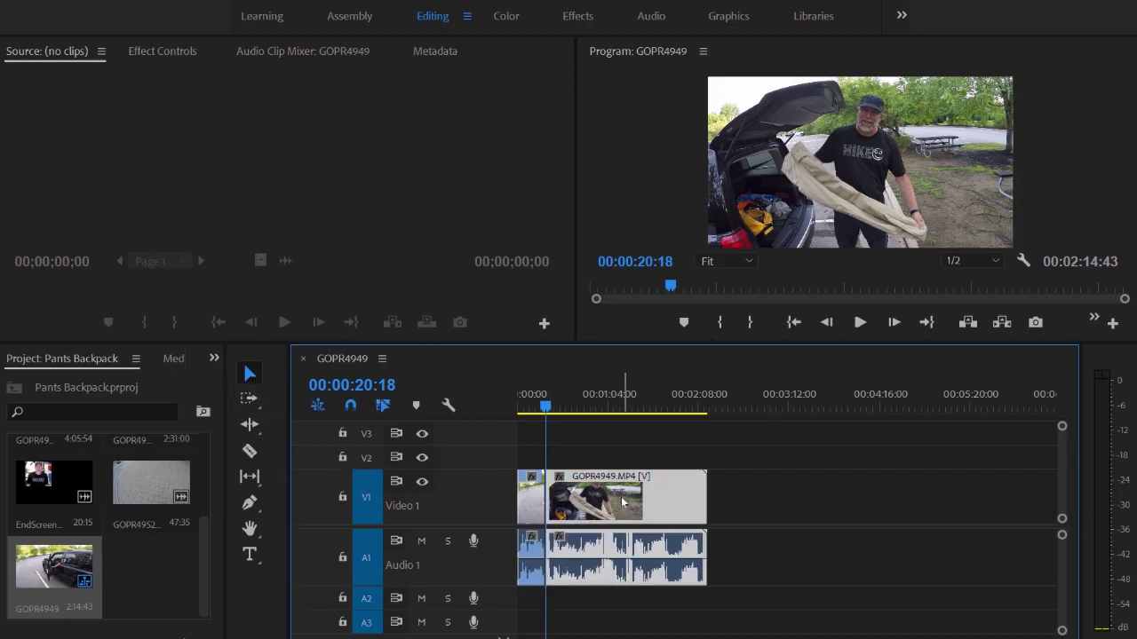
pyautogui.press('Delete')
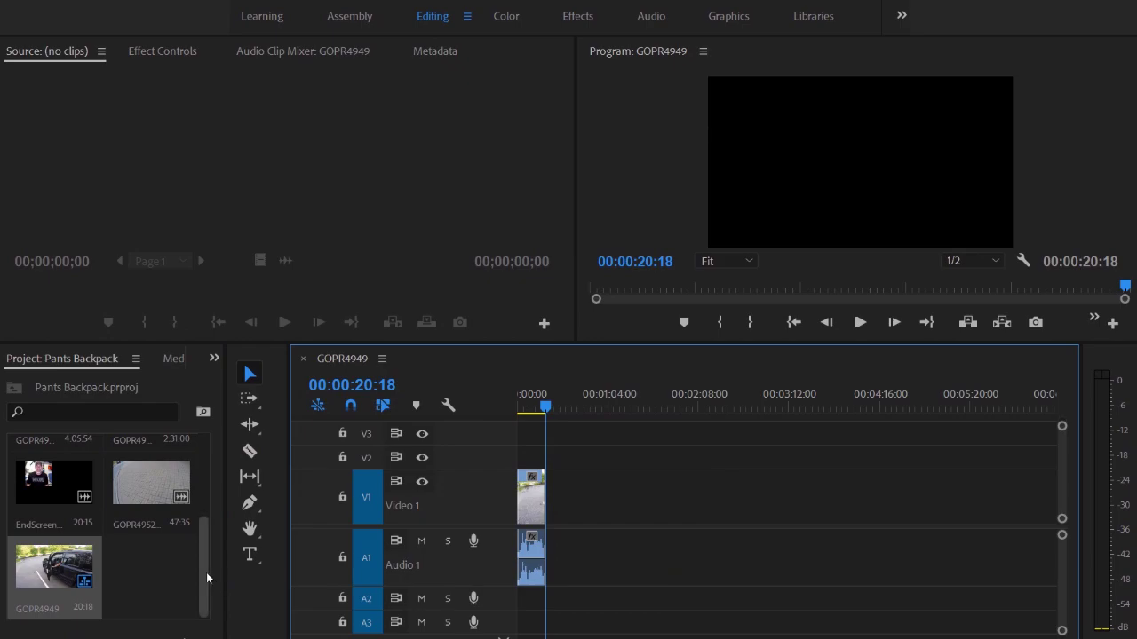
# Place the BackpackPants.jpg image on Video 1 directly after the last clip.
pyautogui.moveTo(206, 578); pyautogui.dragTo(206, 486)
pyautogui.click(163, 463)
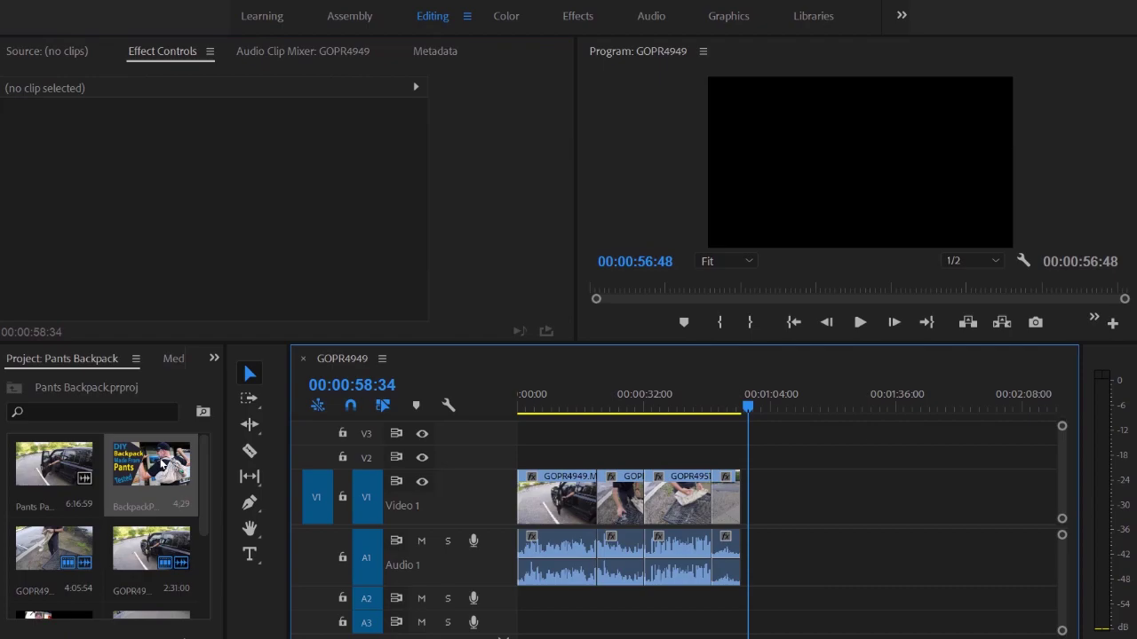
pyautogui.moveTo(157, 469); pyautogui.dragTo(741, 536)
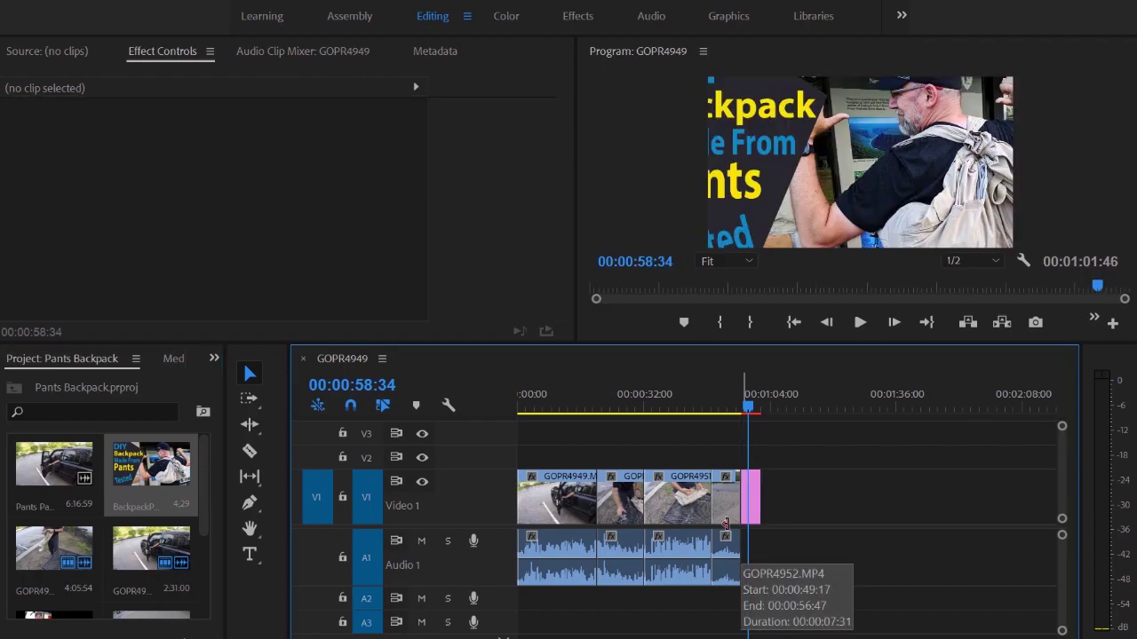
# Set the scale of the BackpackPants.jpg clip to 75 so the whole picture fits the frame.
pyautogui.click(751, 507)
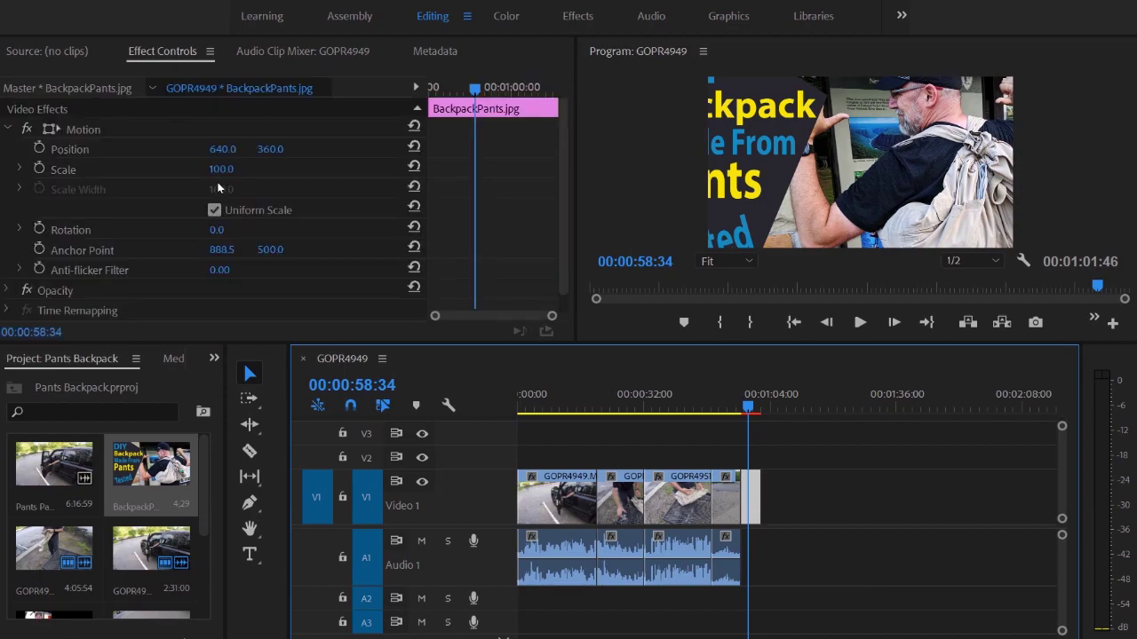
pyautogui.moveTo(222, 169); pyautogui.dragTo(199, 168)
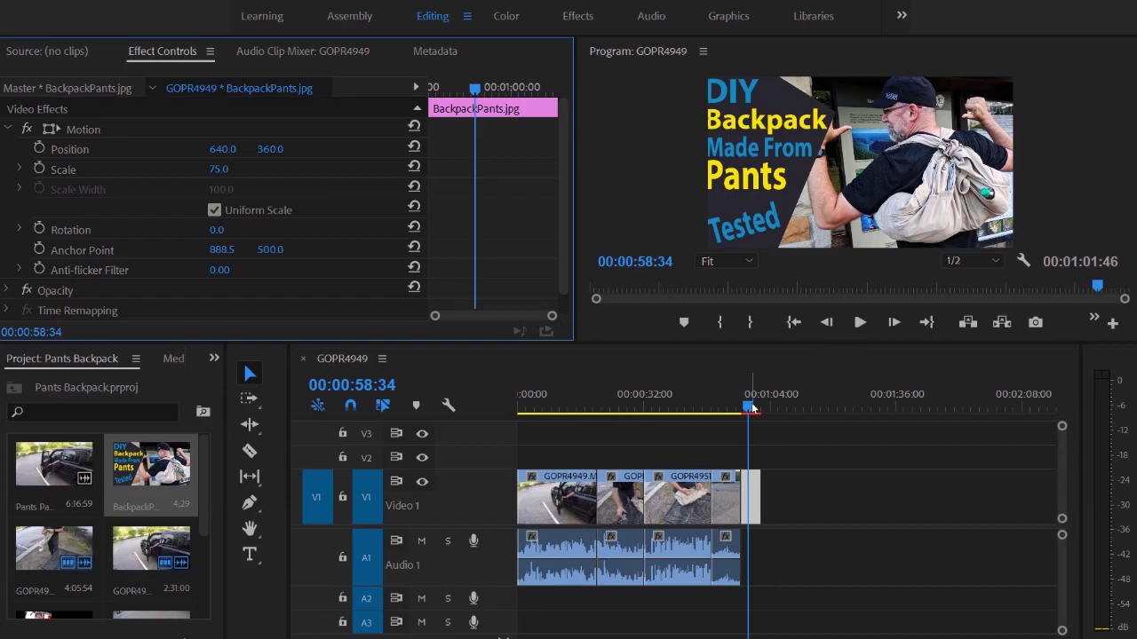
pyautogui.moveTo(750, 407); pyautogui.dragTo(614, 407)
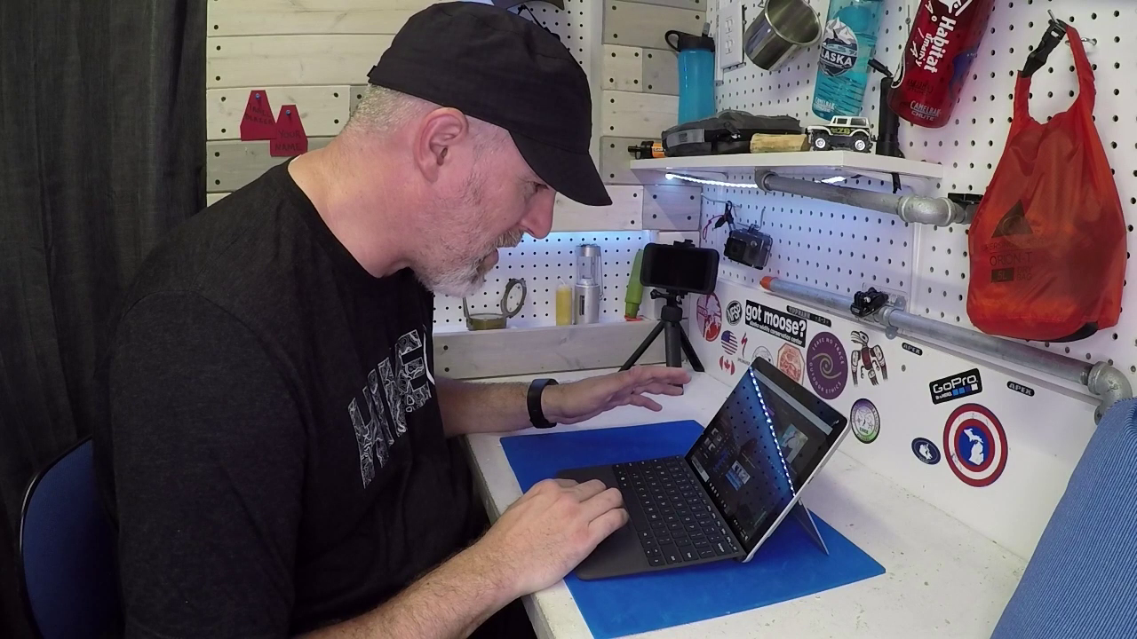
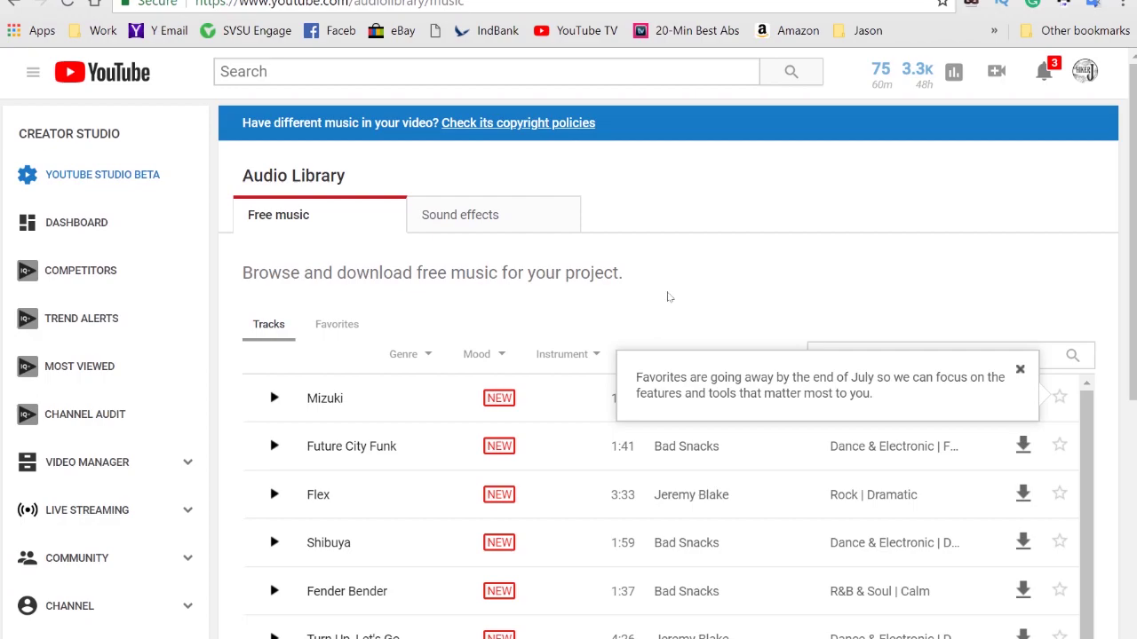
# Download the track Sleepy Jake from the favorites in the YouTube Audio Library.
pyautogui.click(339, 326)
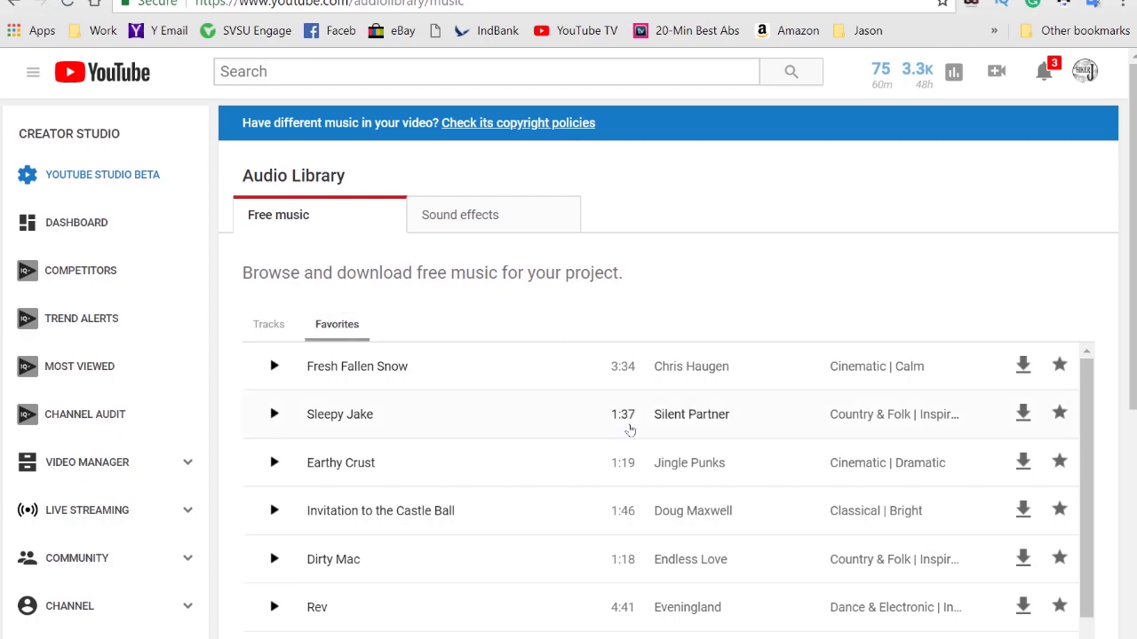
pyautogui.click(1019, 420)
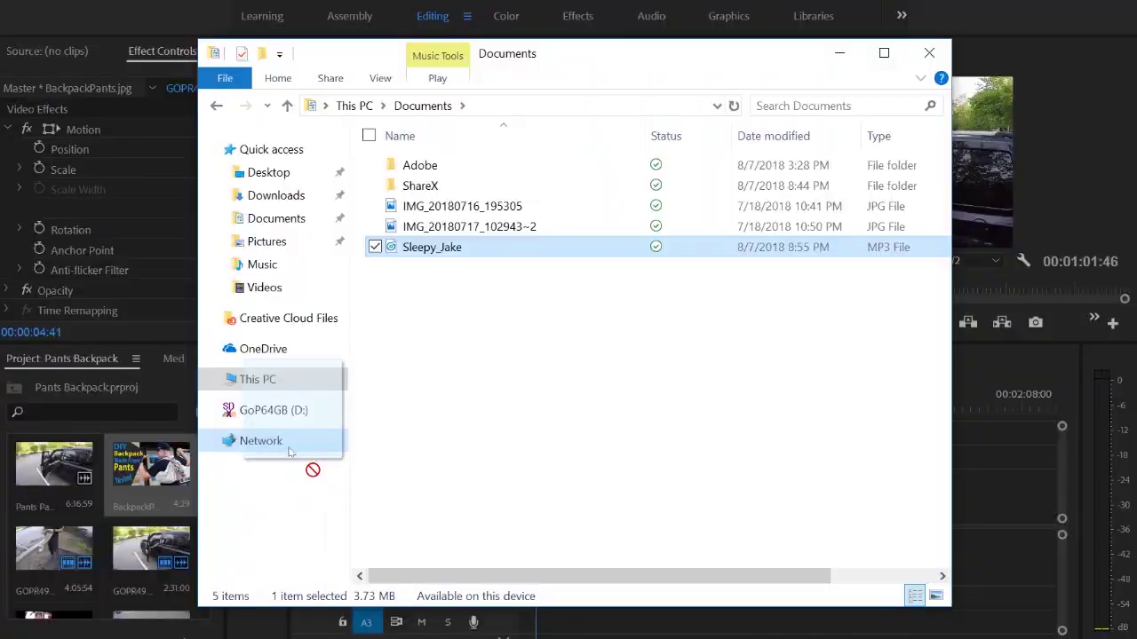
# Import the Sleepy_Jake MP3 from Documents into the project and place it on track A2, aligned with the start of the GOPR4952 clip.
pyautogui.moveTo(297, 462); pyautogui.dragTo(102, 554)
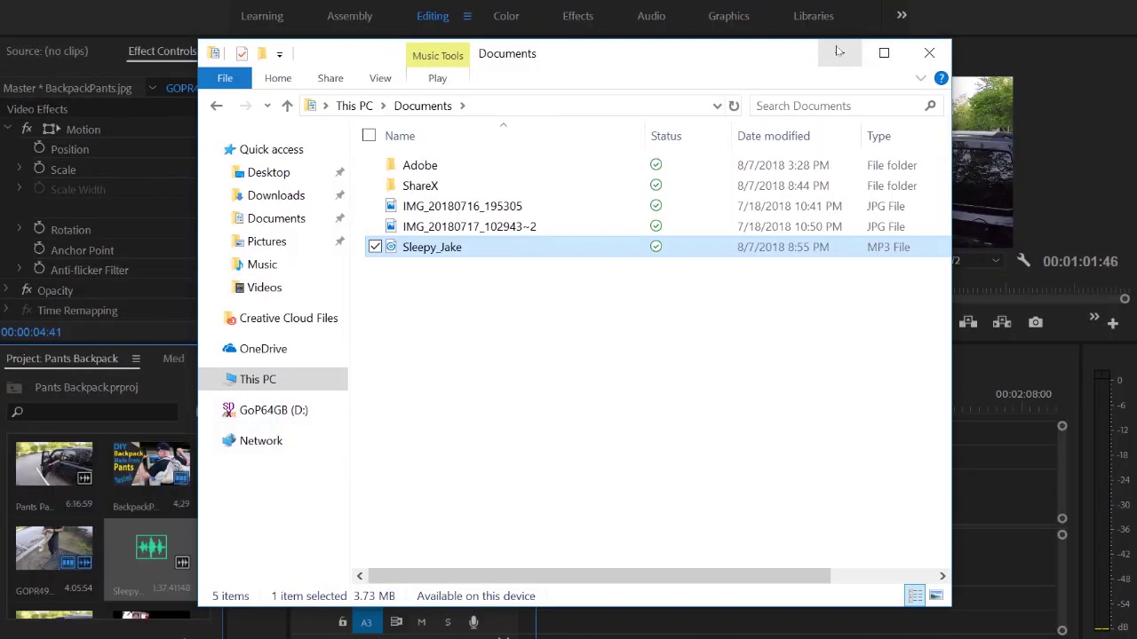
pyautogui.click(840, 51)
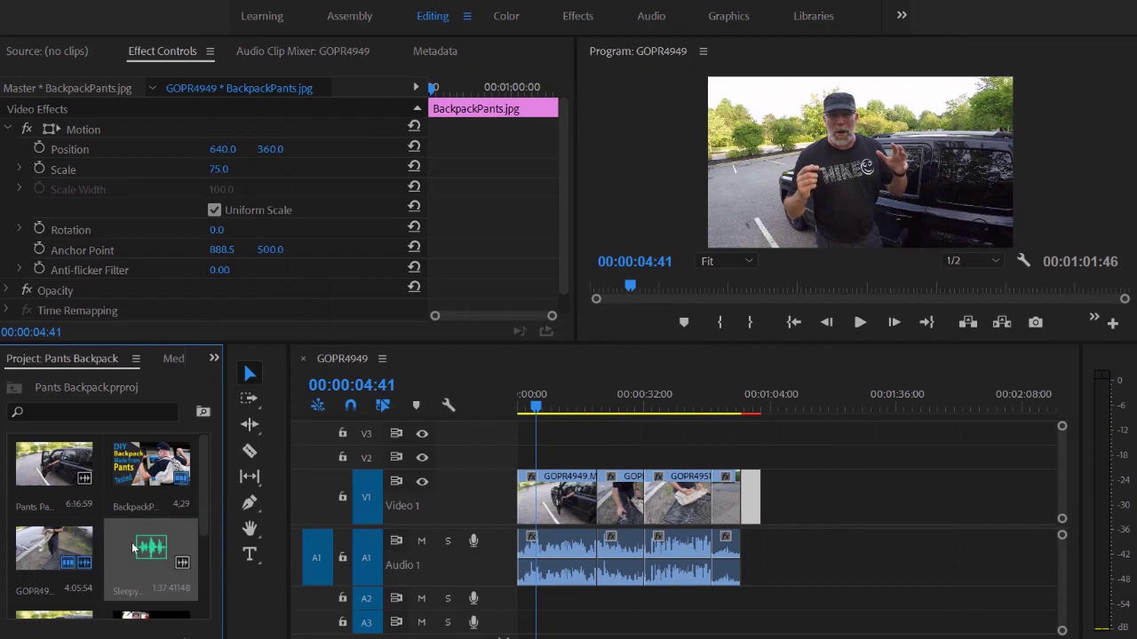
pyautogui.moveTo(132, 548); pyautogui.dragTo(720, 598)
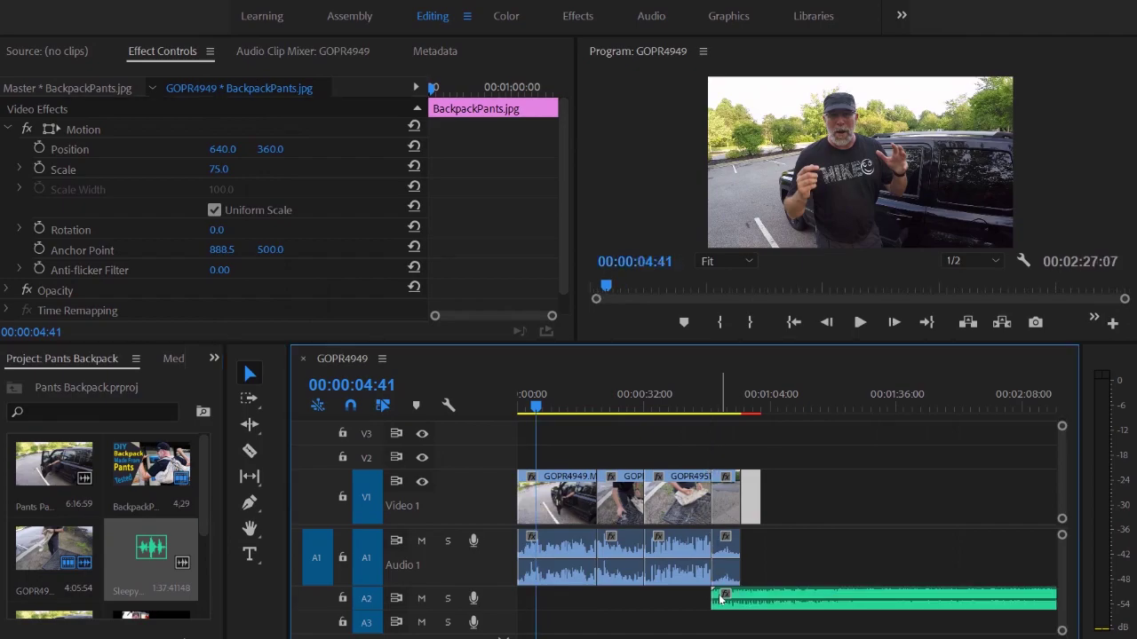
# Cut the Sleepy_Jake music on track A2 at the end of the BackpackPants.jpg image and delete the excess after the cut.
pyautogui.click(250, 452)
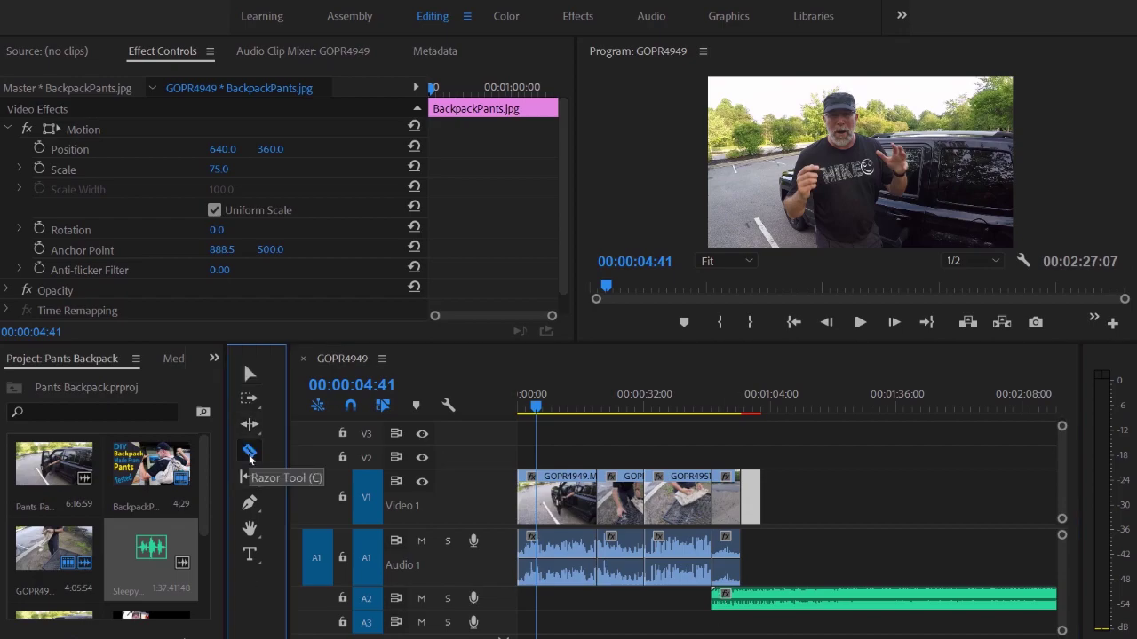
pyautogui.click(761, 595)
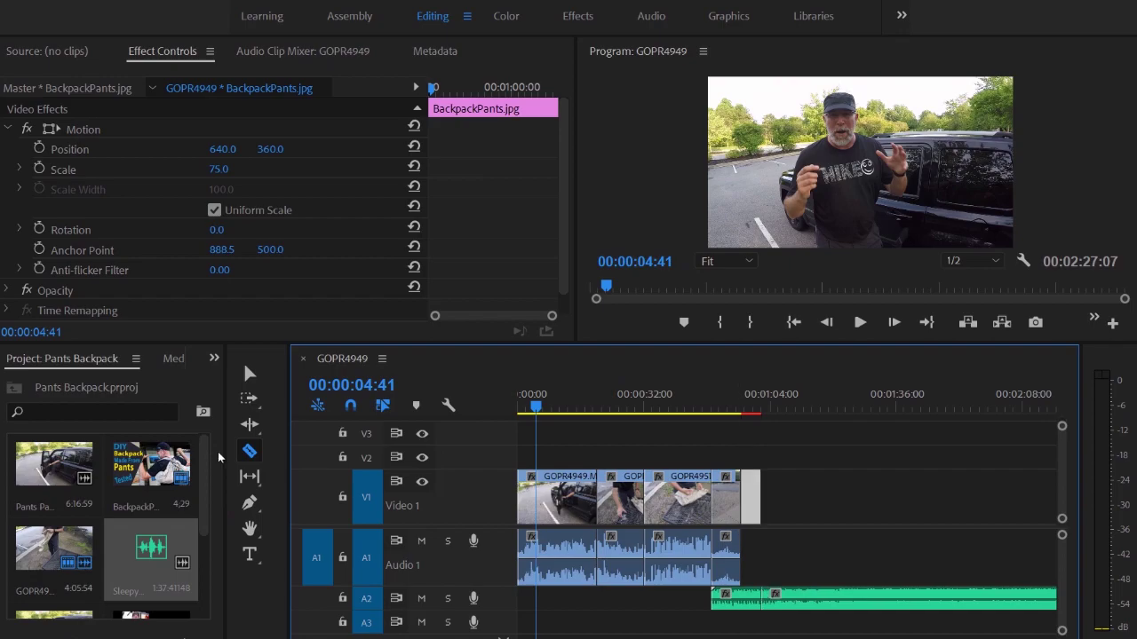
pyautogui.click(250, 374)
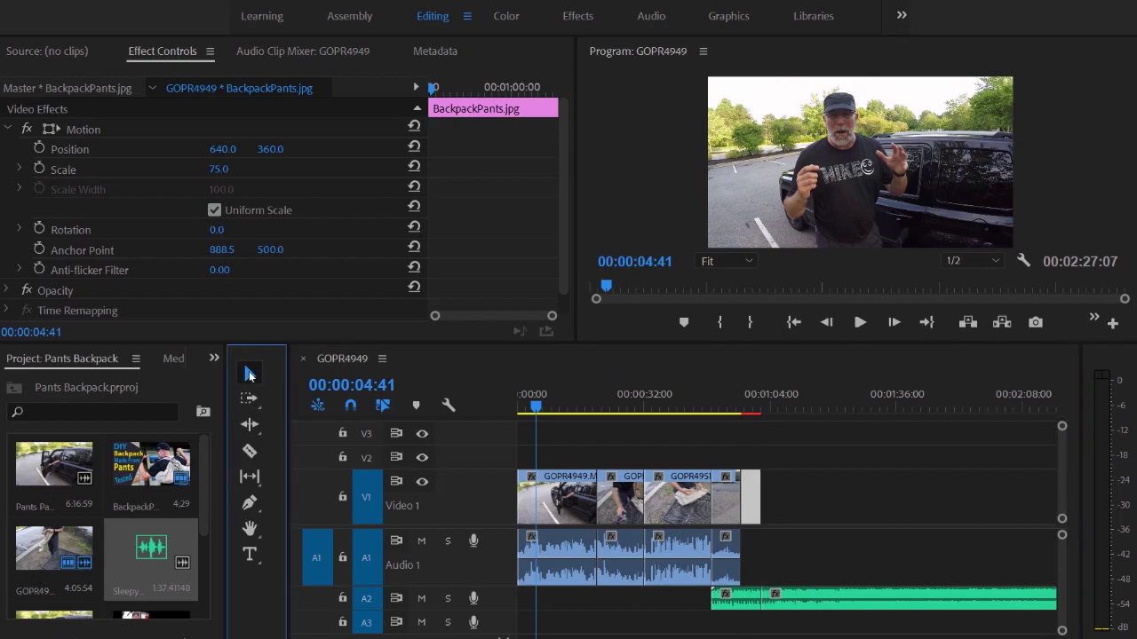
pyautogui.click(781, 599)
pyautogui.press('Delete')
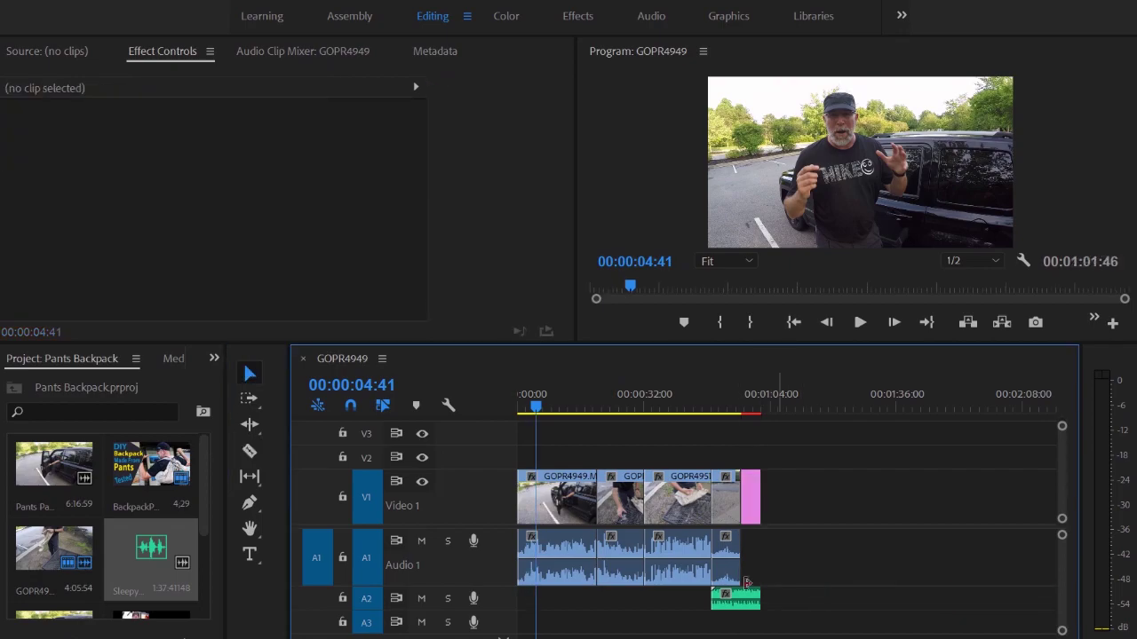
# Enlarge track A2 and lower the volume level of the Sleepy_Jake.mp3 clip on it.
pyautogui.moveTo(494, 602); pyautogui.dragTo(495, 634)
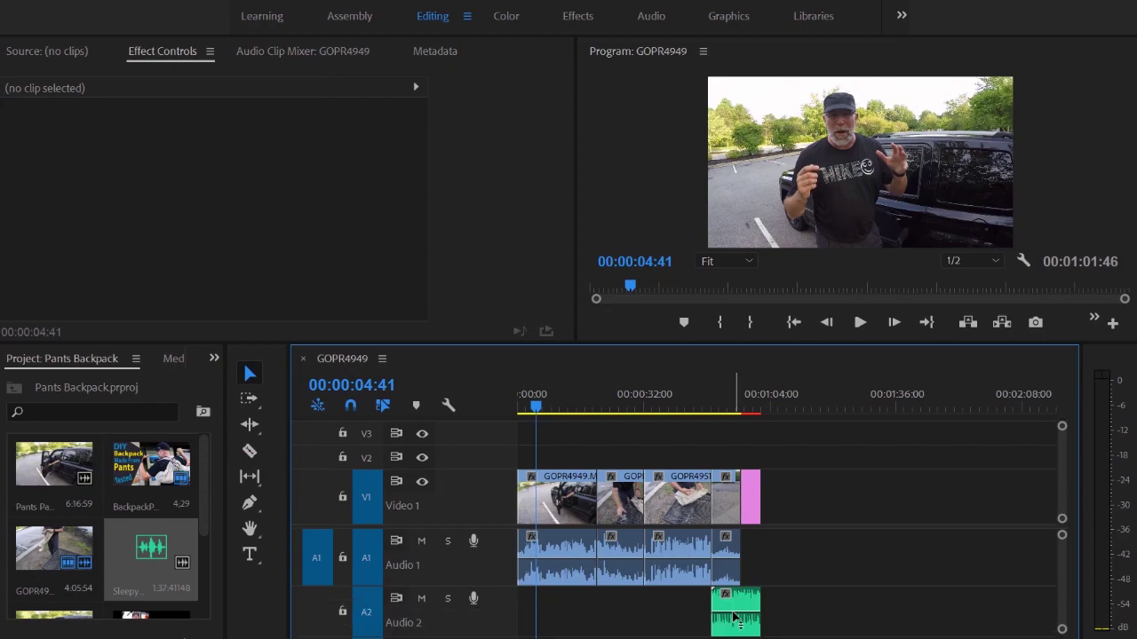
pyautogui.click(734, 616)
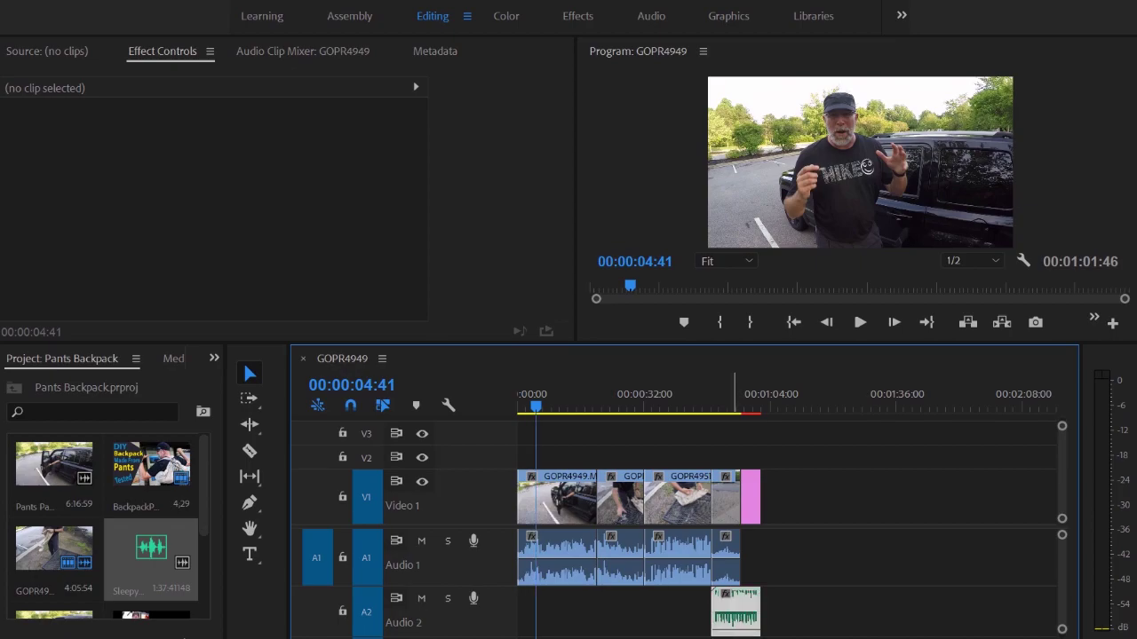
pyautogui.click(735, 613)
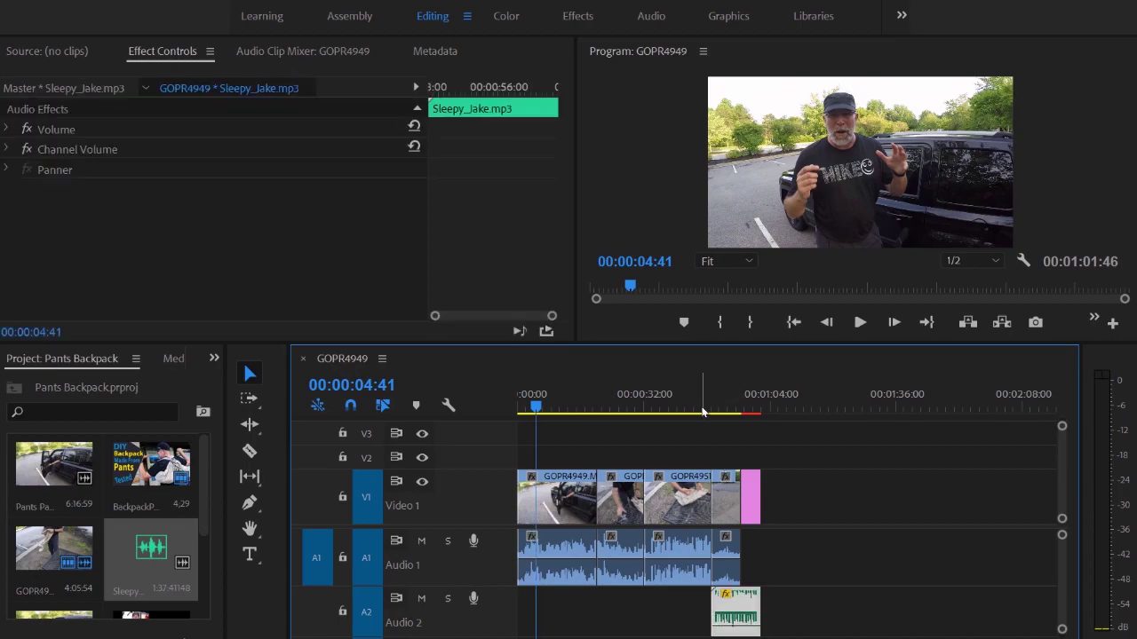
# Play the sequence from shortly before the music starts to check how it mixes with the clip's own sound.
pyautogui.click(689, 409)
pyautogui.click(859, 334)
pyautogui.click(860, 323)
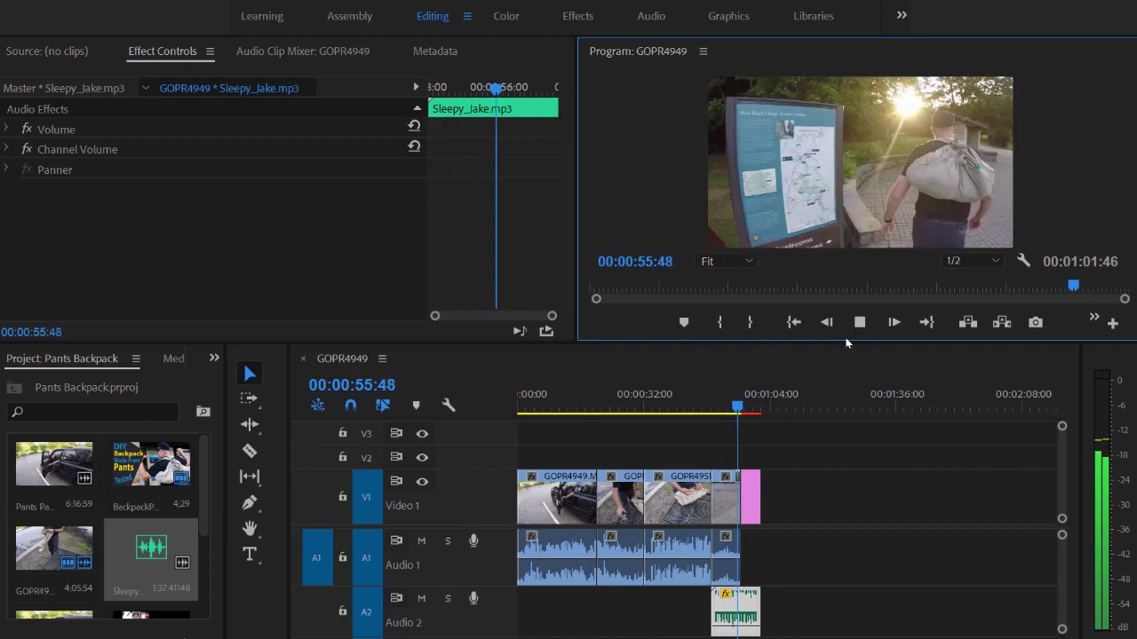
pyautogui.click(859, 323)
# Apply a Constant Power crossfade to the end of the Sleepy_Jake.mp3 clip on A2 and play back the fade-out.
pyautogui.click(739, 607)
pyautogui.click(589, 22)
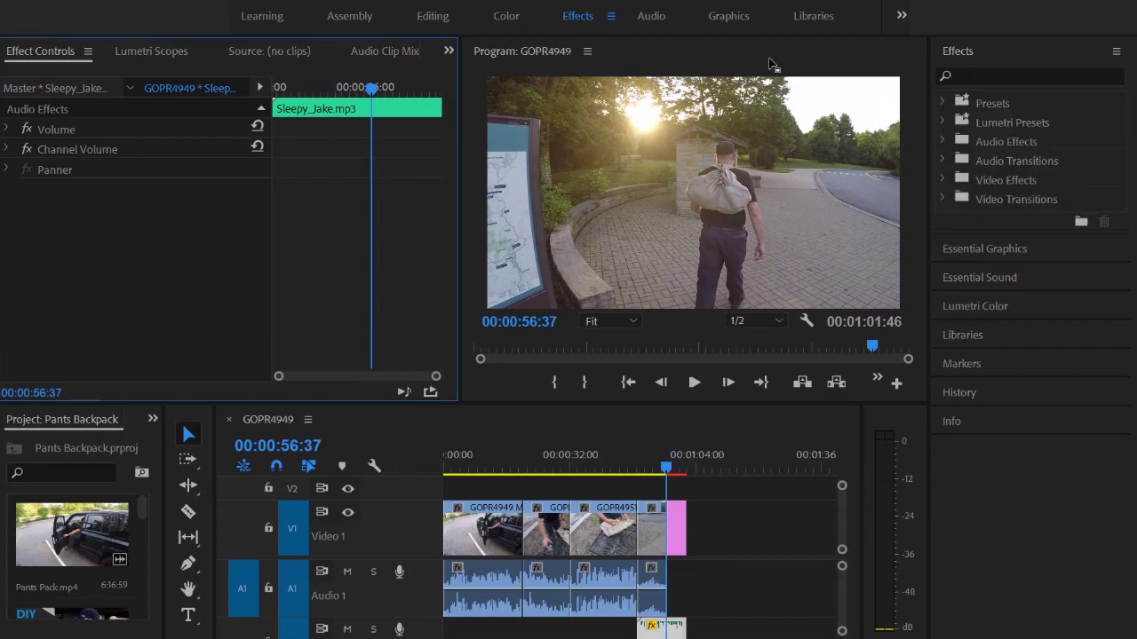
pyautogui.click(943, 142)
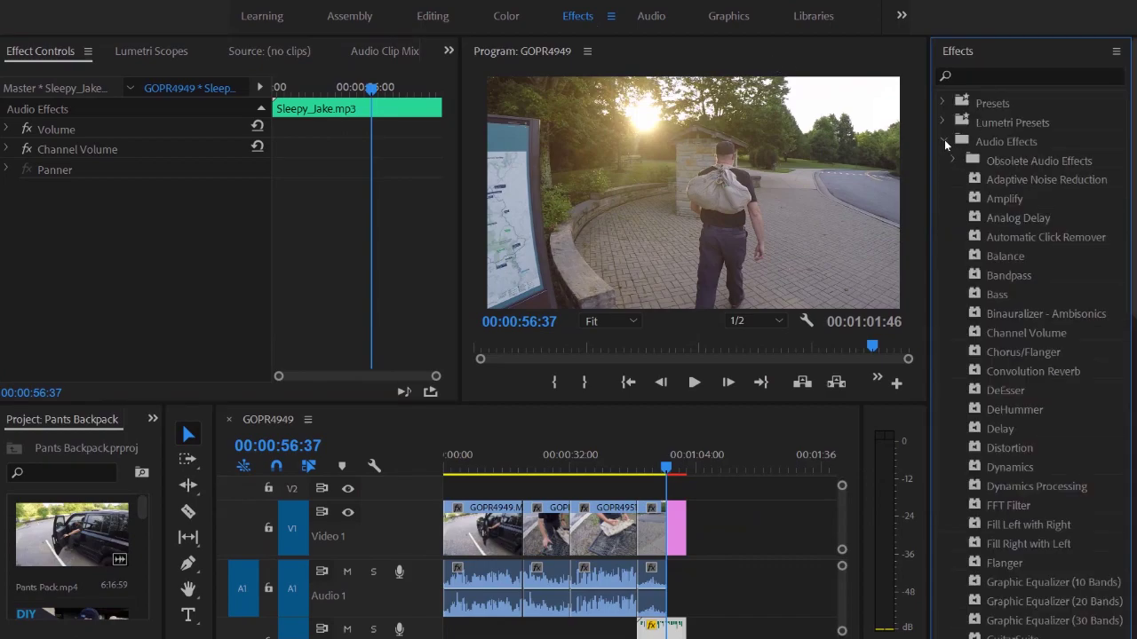
pyautogui.click(944, 142)
pyautogui.click(944, 158)
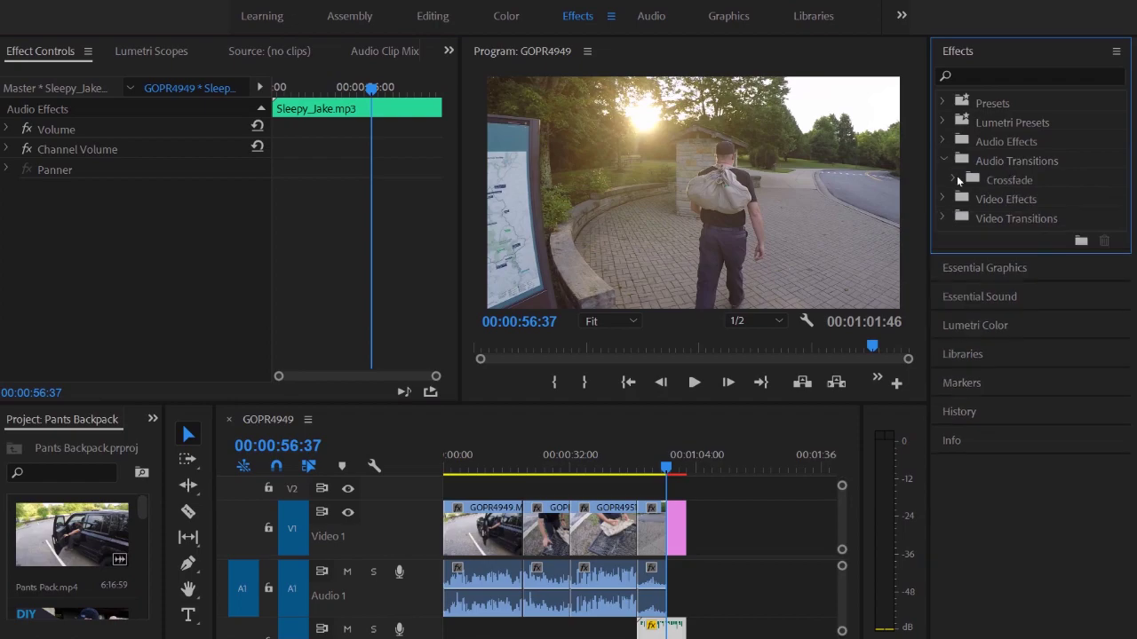
pyautogui.click(953, 180)
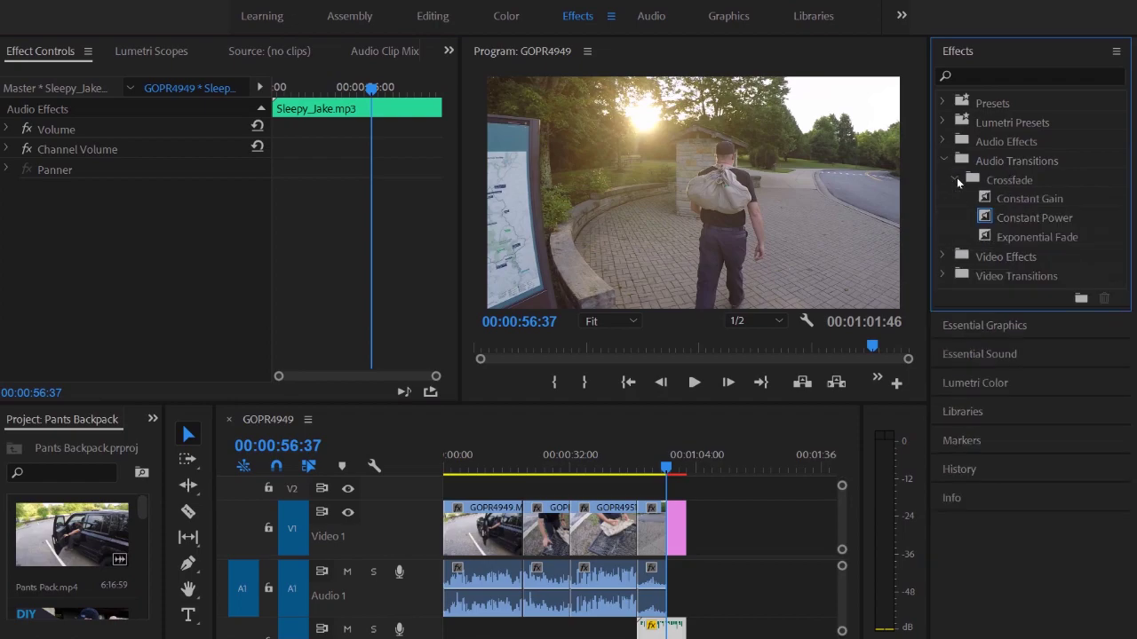
pyautogui.click(1013, 218)
pyautogui.moveTo(683, 603); pyautogui.dragTo(684, 630)
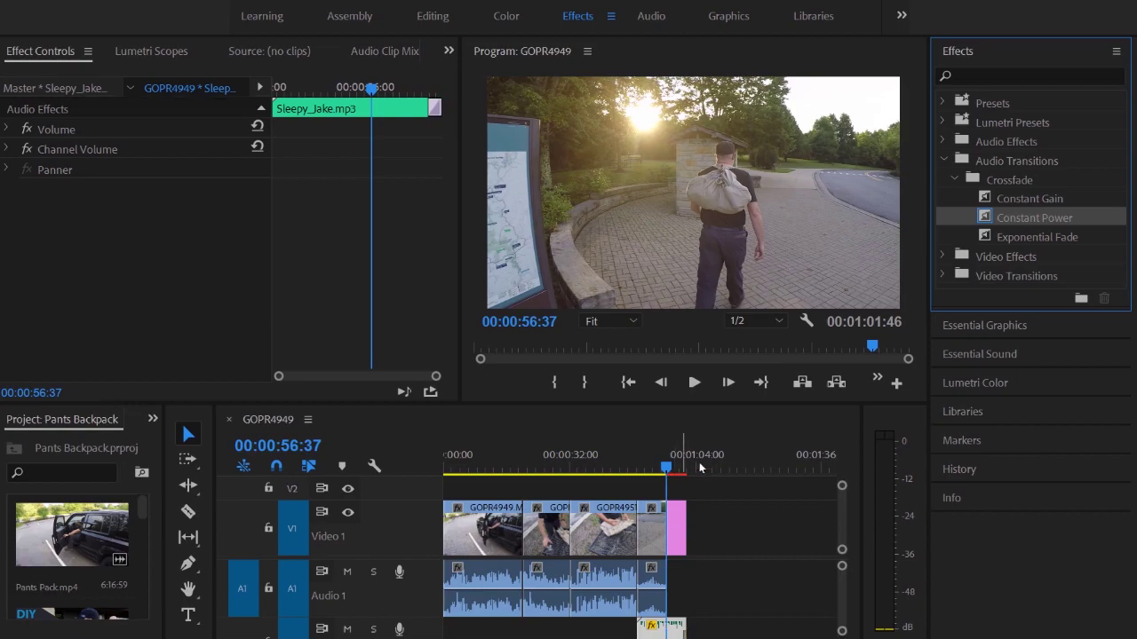
pyautogui.click(693, 382)
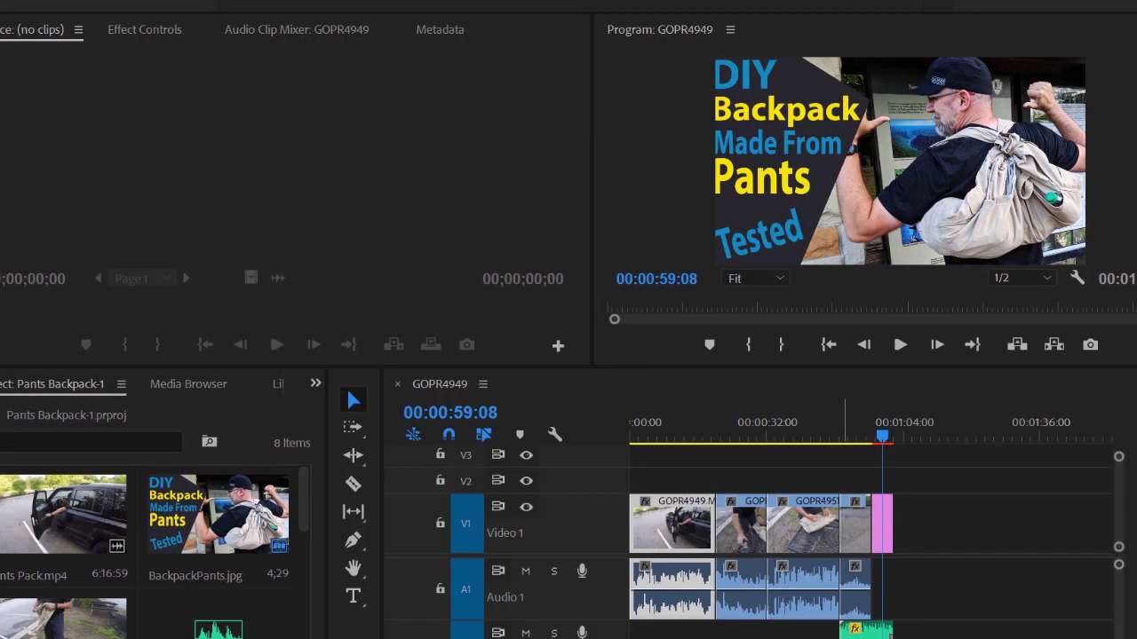
# Export the sequence as H.264 with the Match Source - High bitrate preset to GOPR4949.mp4 on the Desktop and open the exported video.
pyautogui.hotkey('alt', 'f')
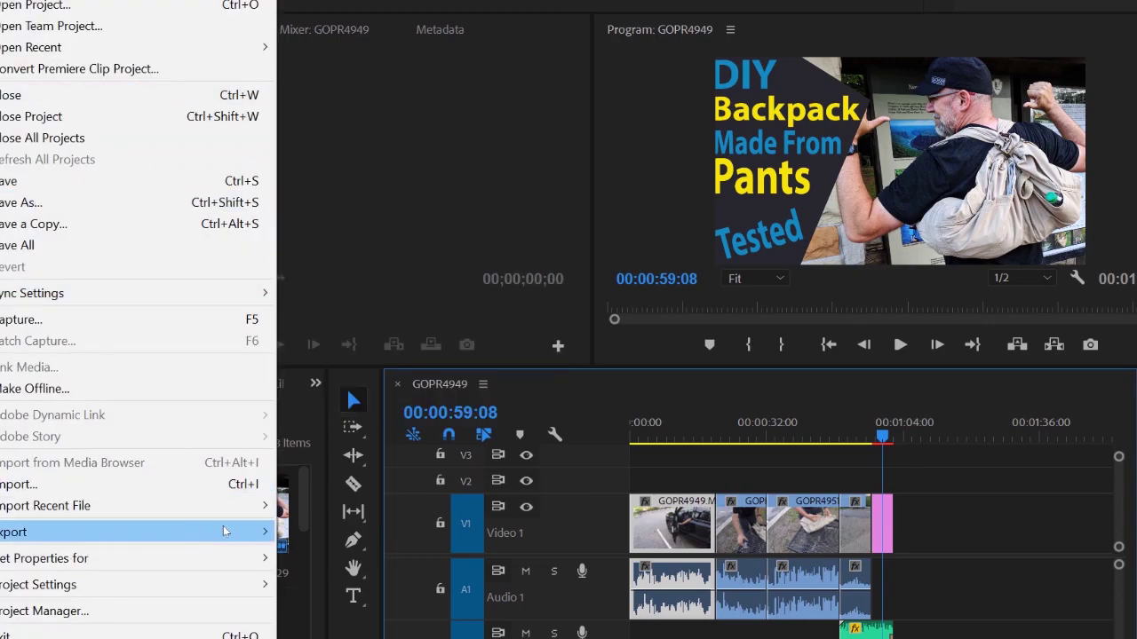
pyautogui.moveTo(227, 532)
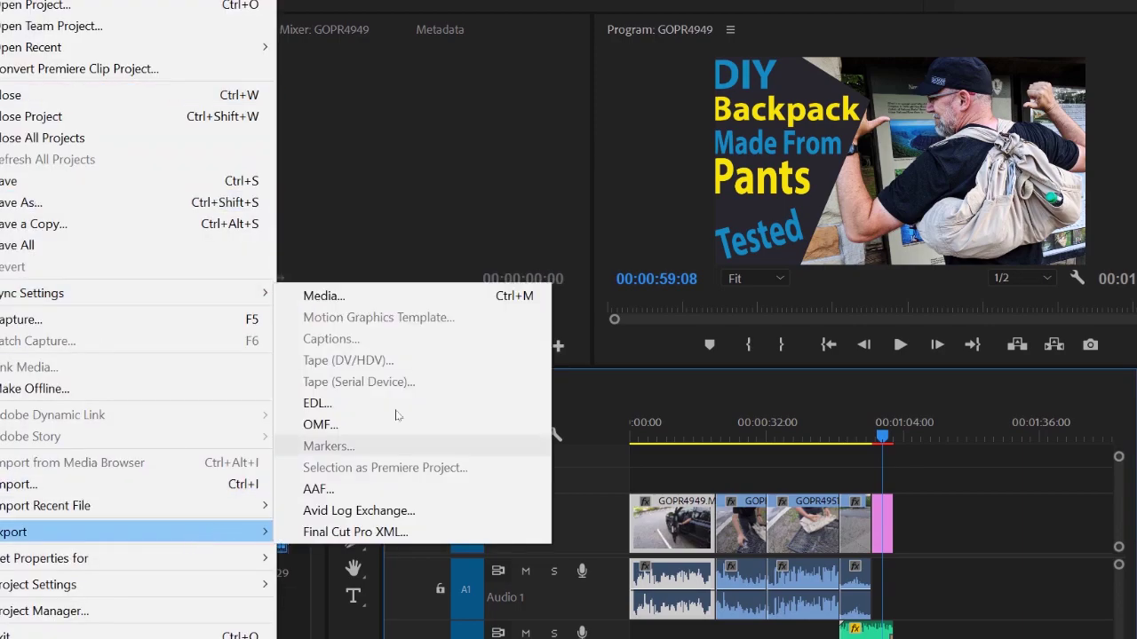
pyautogui.click(418, 298)
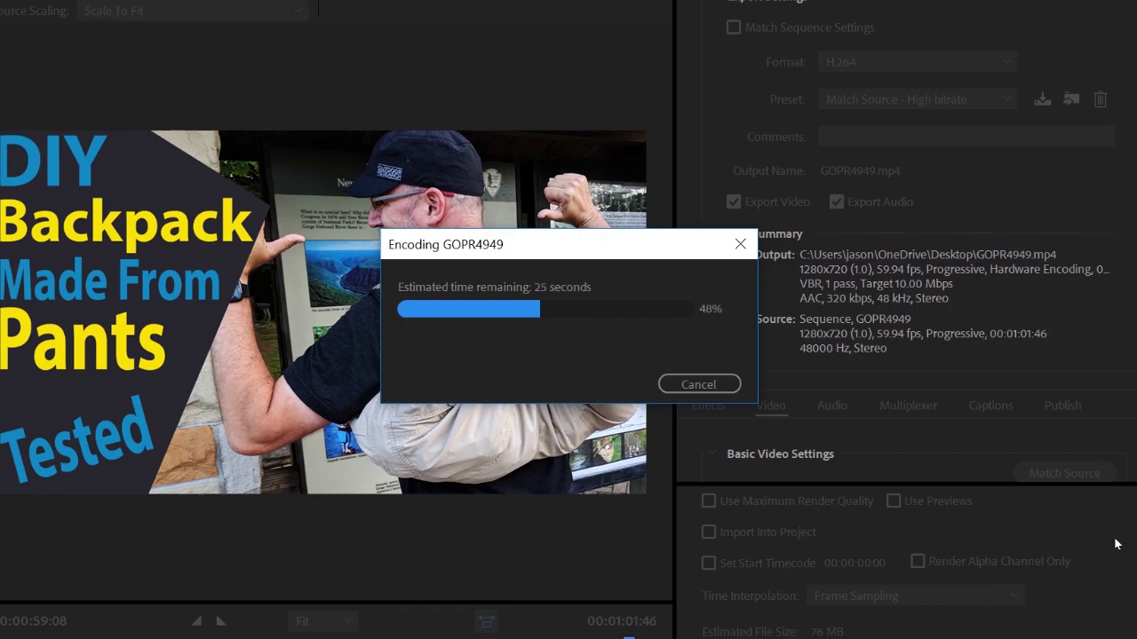
pyautogui.moveTo(684, 252); pyautogui.dragTo(839, 277)
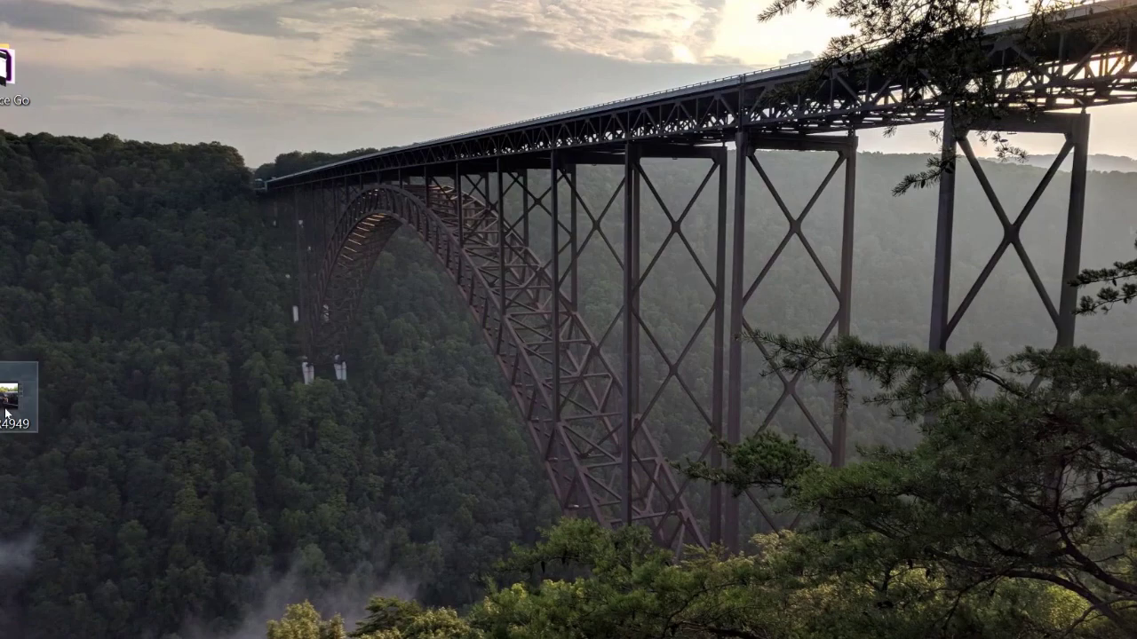
pyautogui.doubleClick(6, 413)
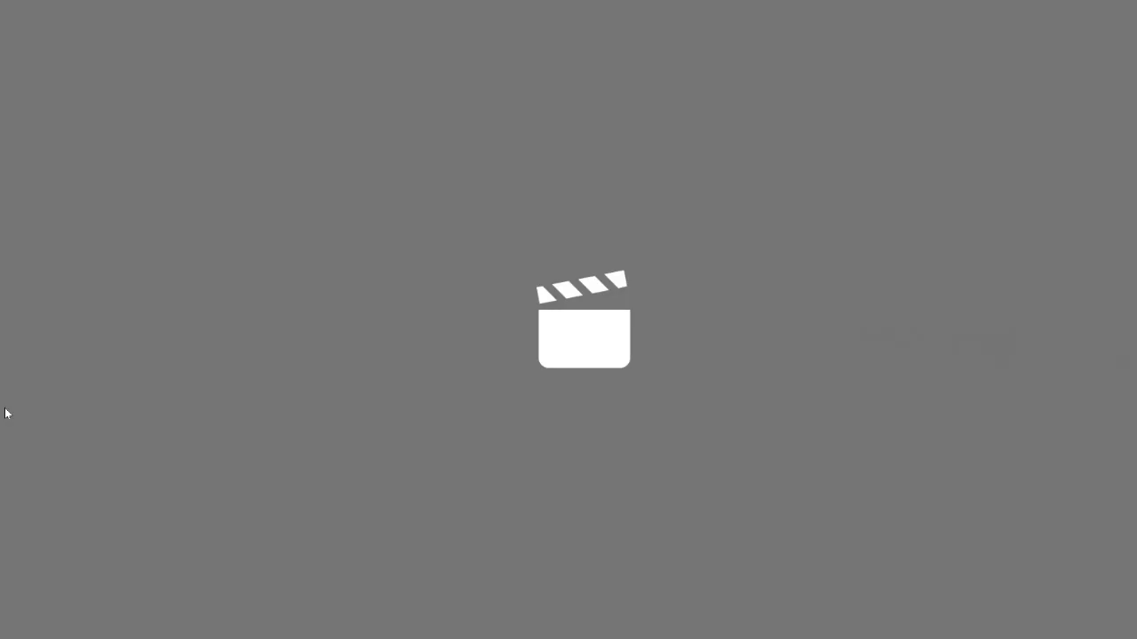